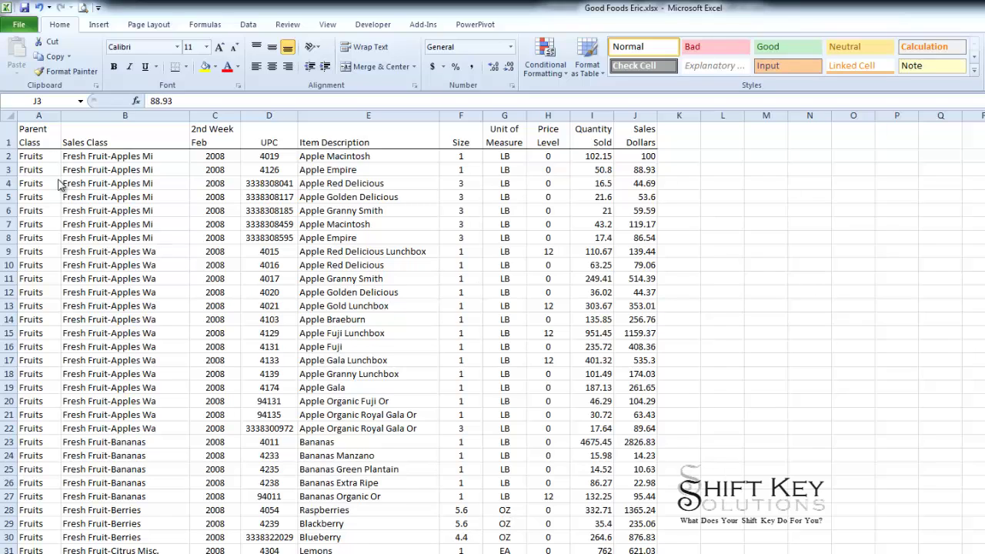
# - Select column A's Parent Class values down to the last data row, then return to the first data cell
pyautogui.click(31, 155)
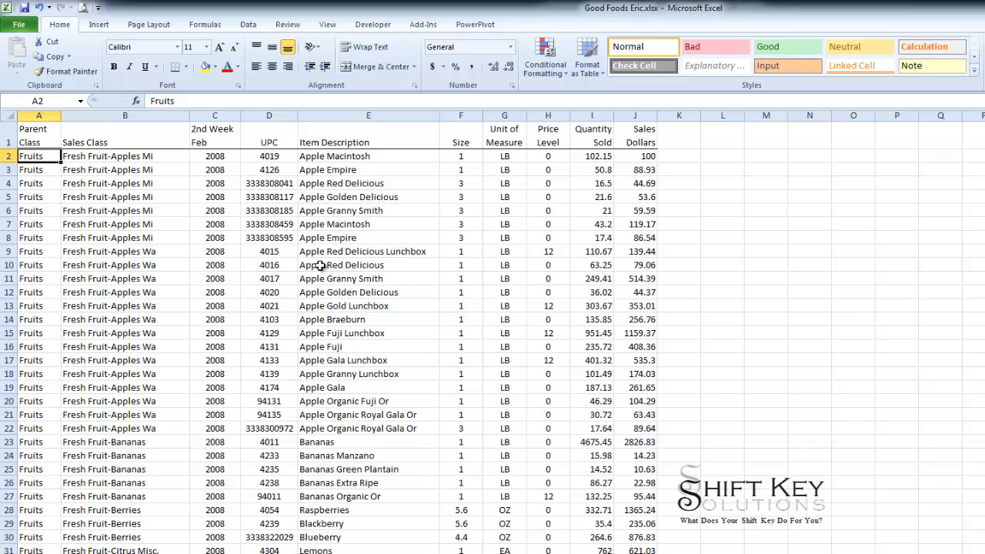
pyautogui.scroll(-3, 136, 252)
pyautogui.scroll(3, 158, 331)
pyautogui.scroll(-2, 143, 227)
pyautogui.scroll(2, 143, 227)
pyautogui.click(67, 158)
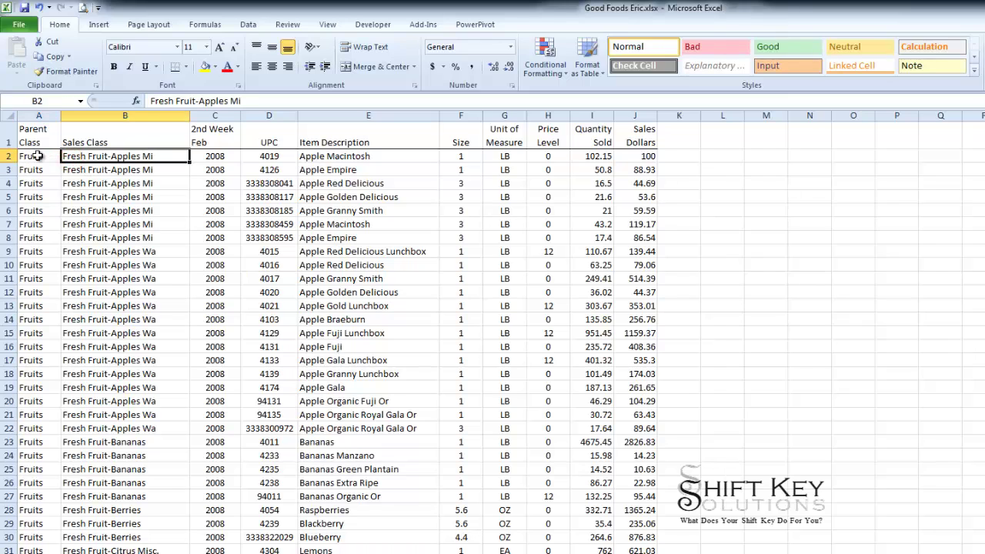
pyautogui.click(34, 156)
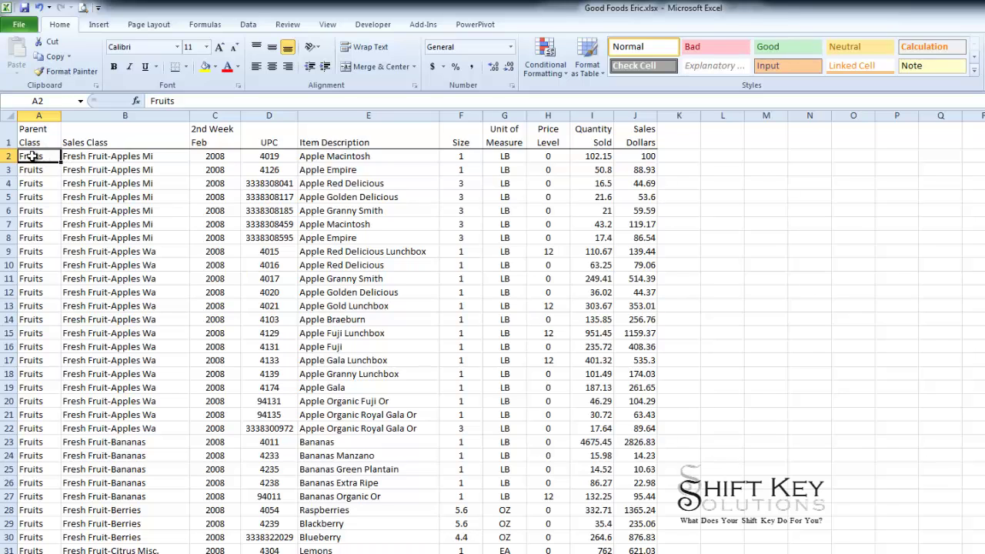
pyautogui.hotkey('ctrl', 'shift', 'Down')
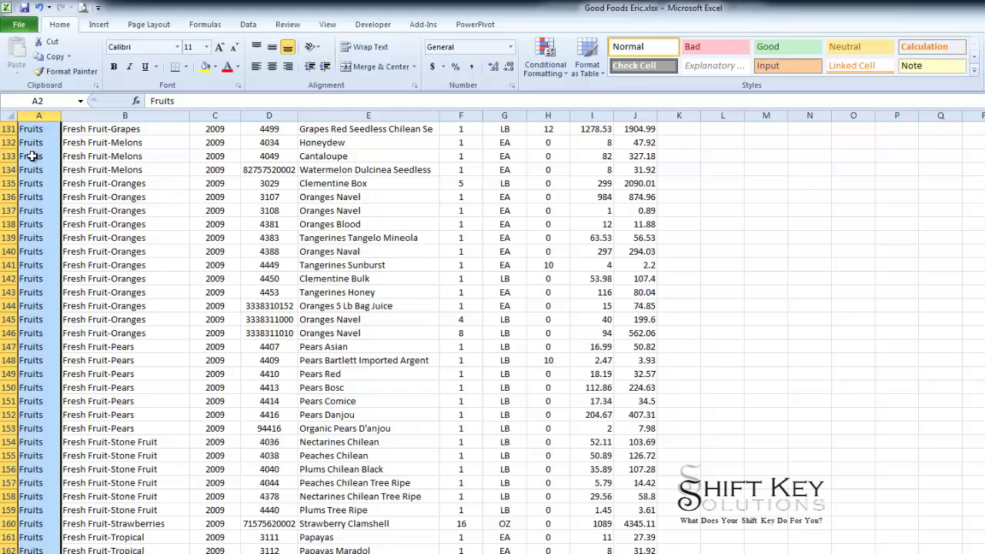
pyautogui.scroll(-11, 31, 156)
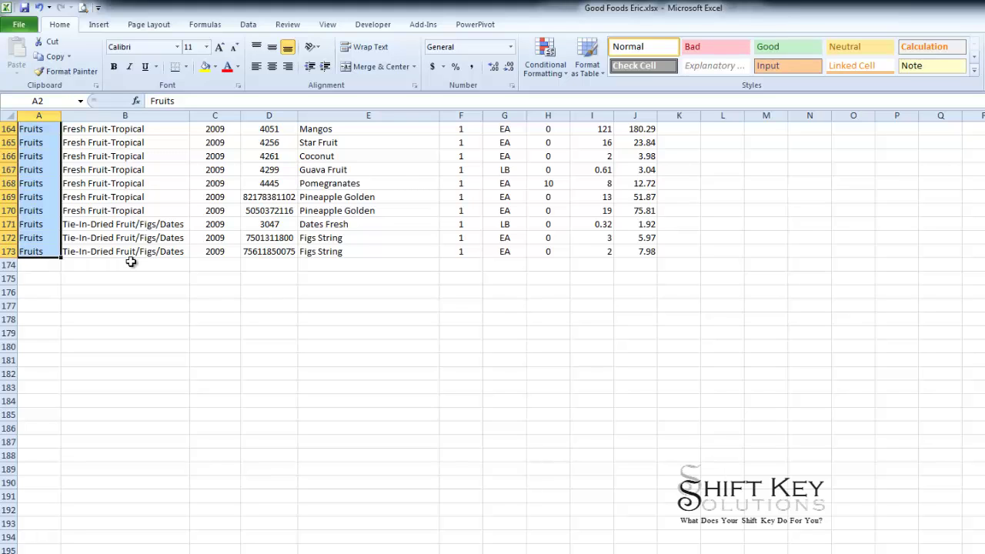
pyautogui.hotkey('ctrl', 'Home')
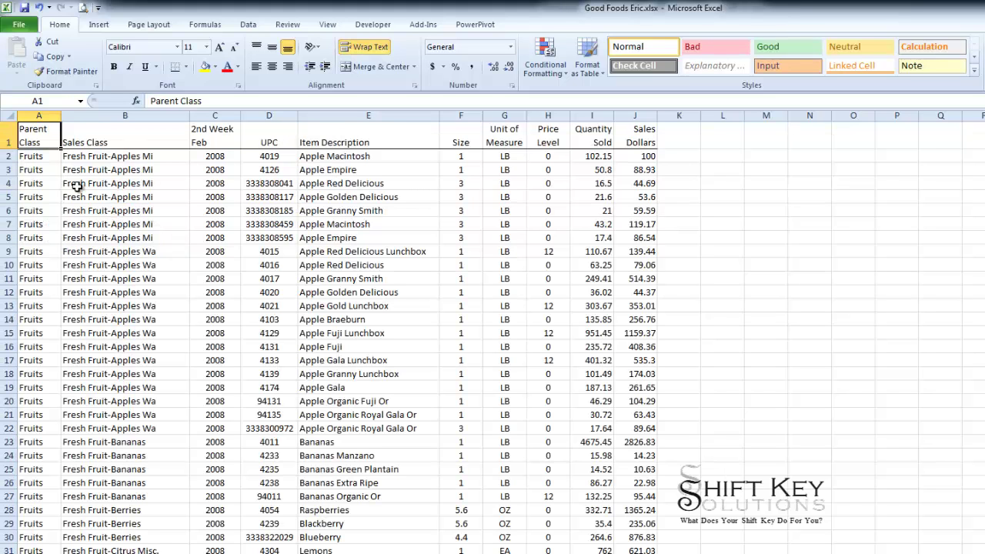
pyautogui.click(32, 156)
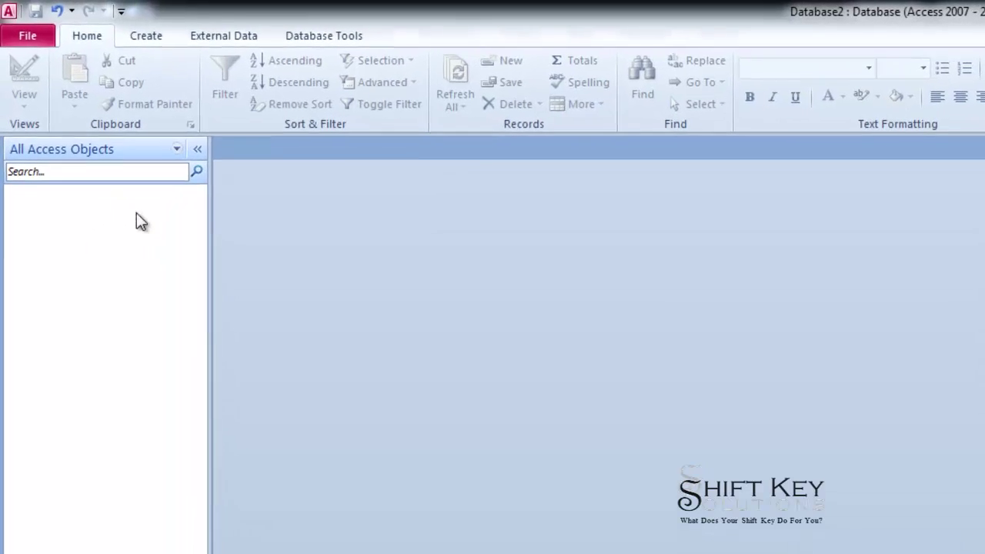
# - Start an Excel external-data import and browse for the source workbook
pyautogui.click(183, 29)
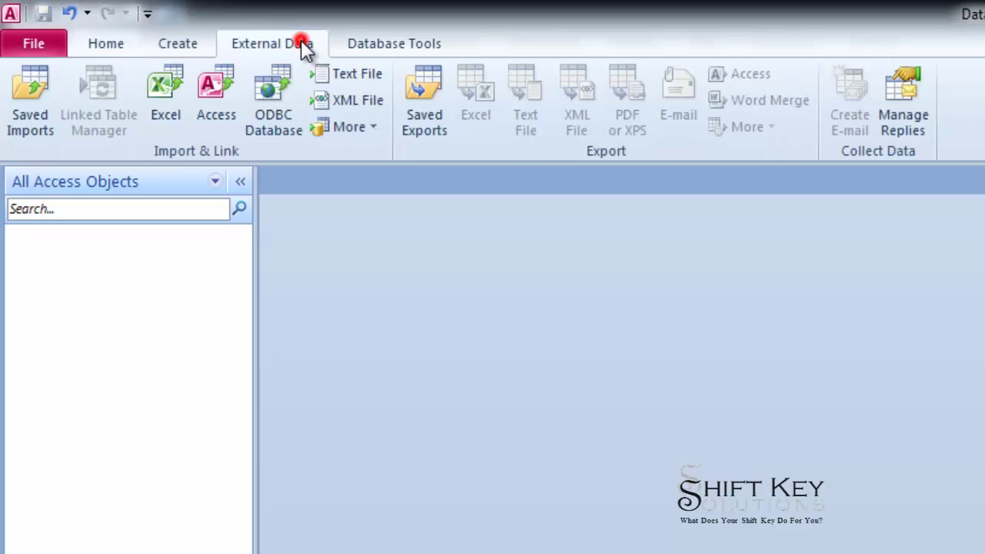
pyautogui.click(171, 117)
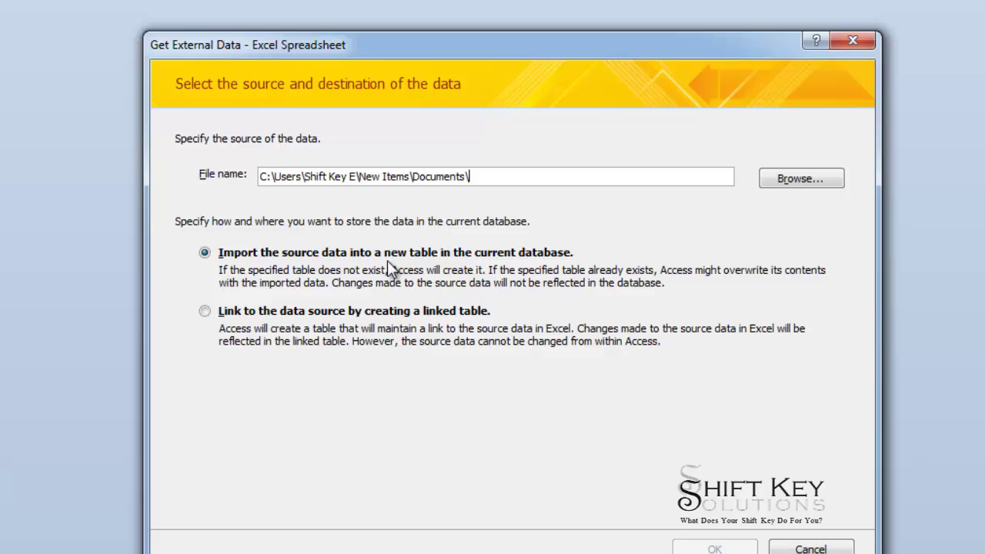
pyautogui.click(815, 174)
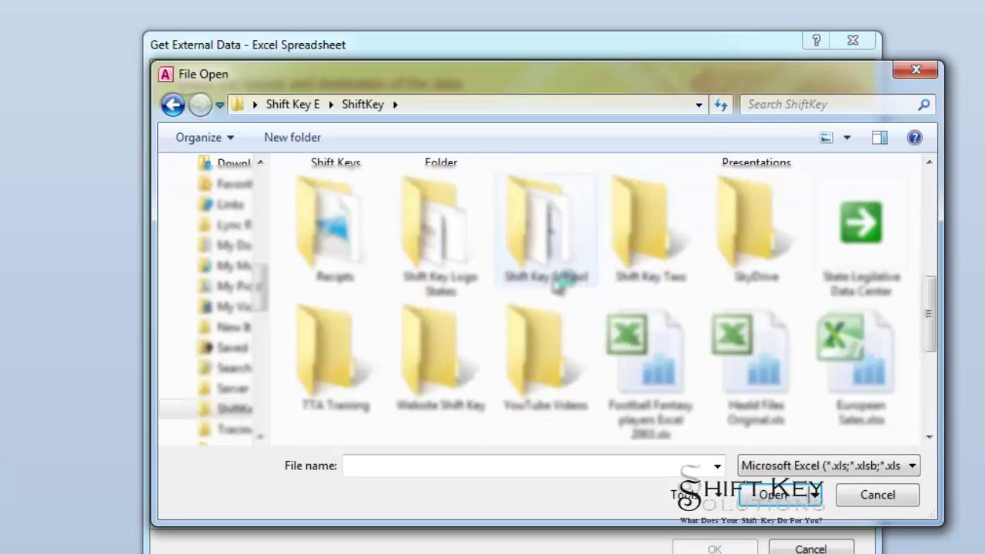
# - Pick Shift Key School\Good Foods Eric.xlsx and choose to link it as a linked table
pyautogui.click(550, 262)
pyautogui.doubleClick(550, 262)
pyautogui.scroll(-2, 539, 285)
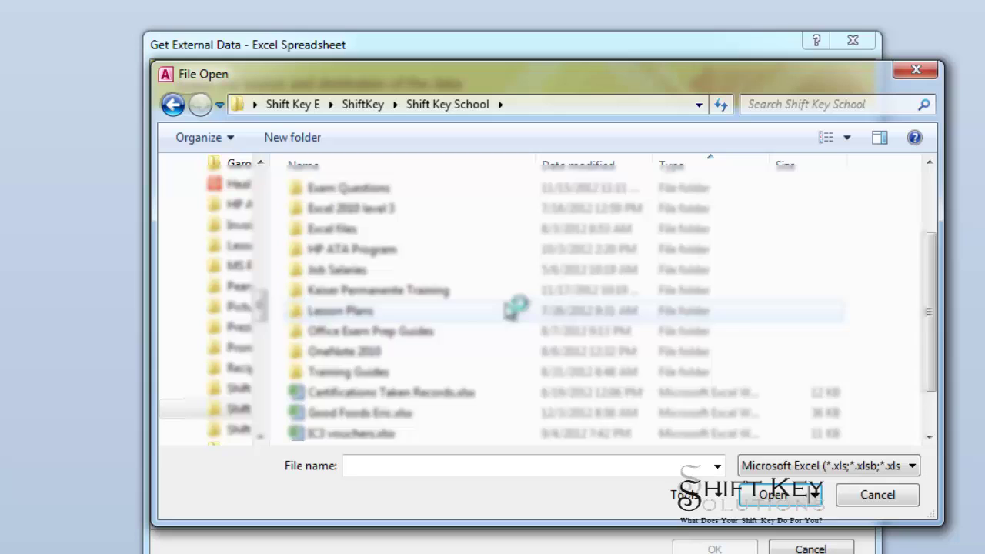
pyautogui.scroll(-1, 453, 394)
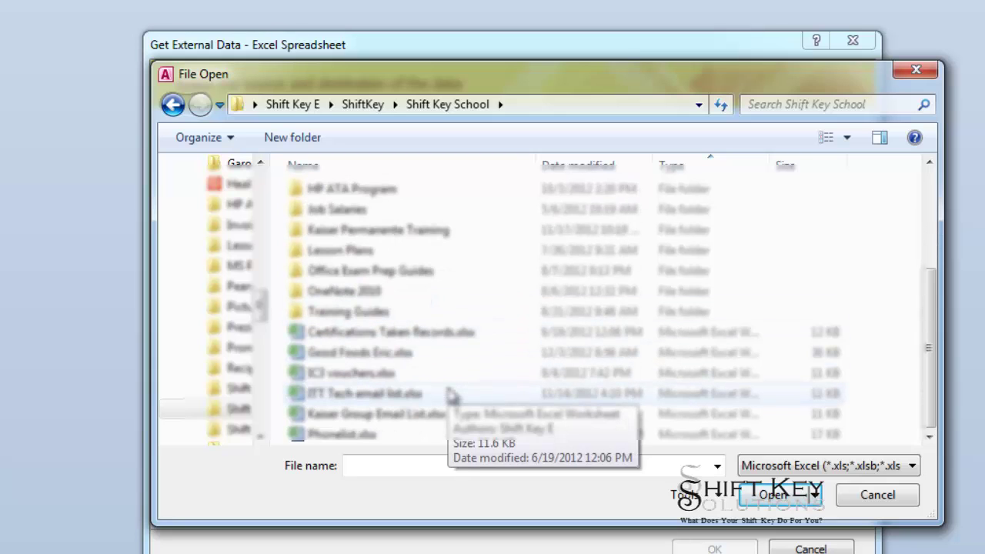
pyautogui.click(441, 362)
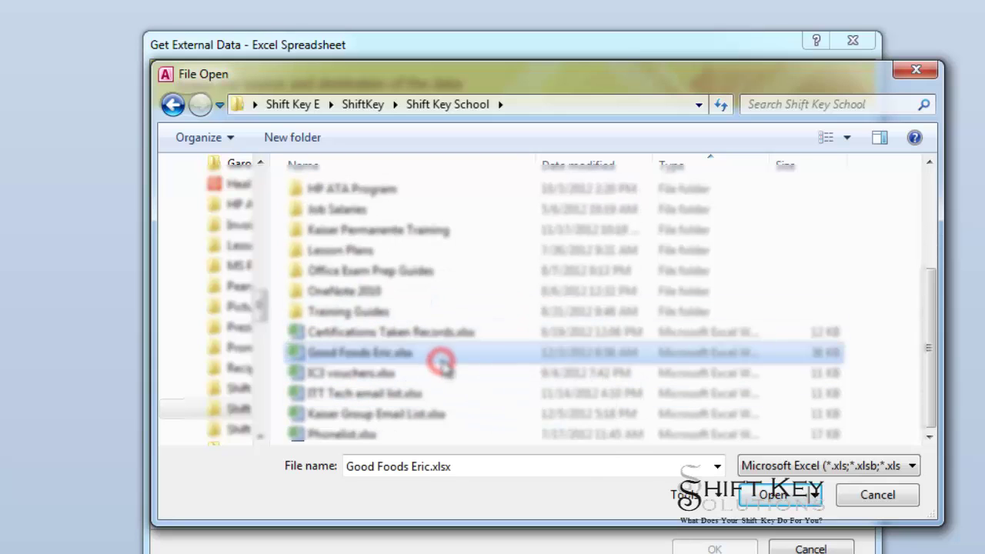
pyautogui.click(772, 497)
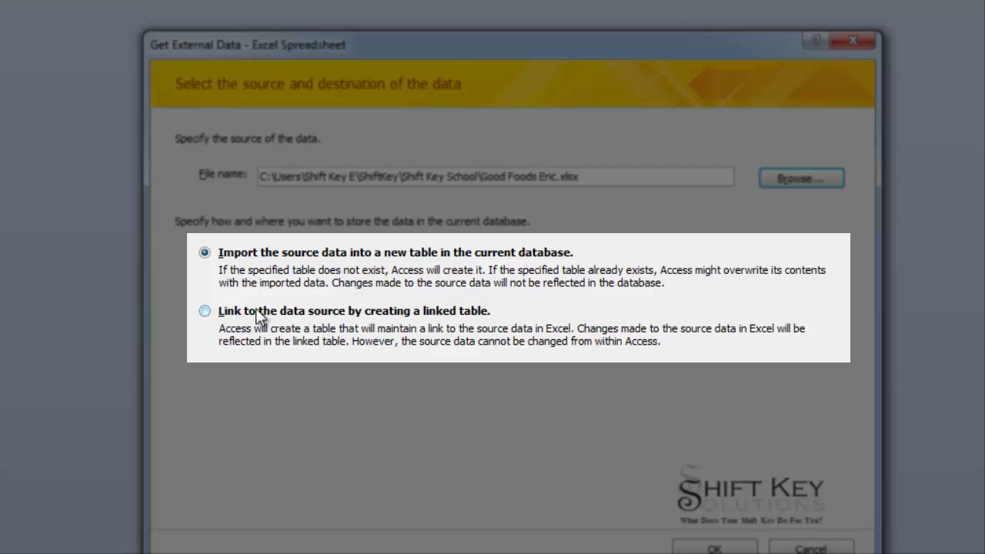
pyautogui.click(204, 311)
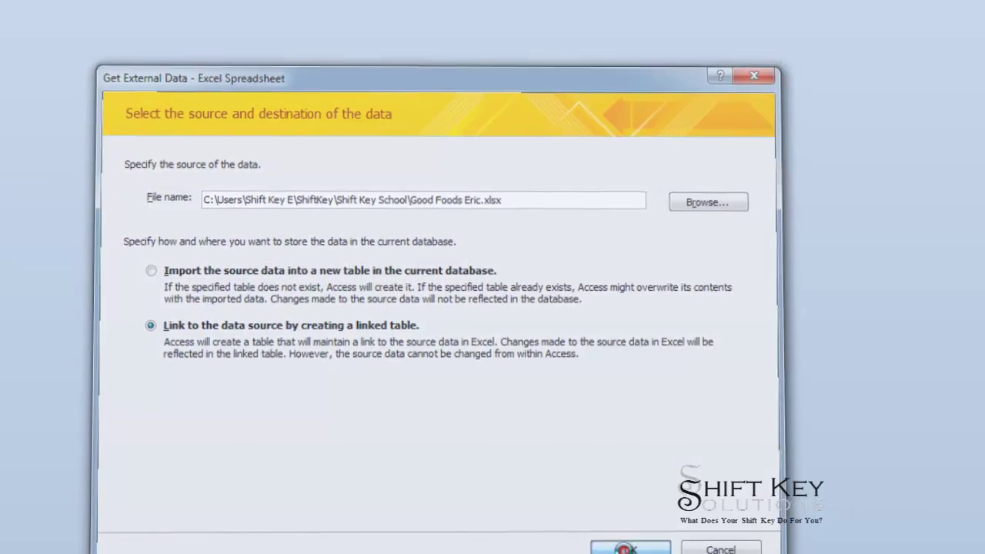
# - Preview Sheet1, Sheet2 and Sheet3 in the Link Spreadsheet Wizard and choose Sheet1 to link
pyautogui.click(708, 549)
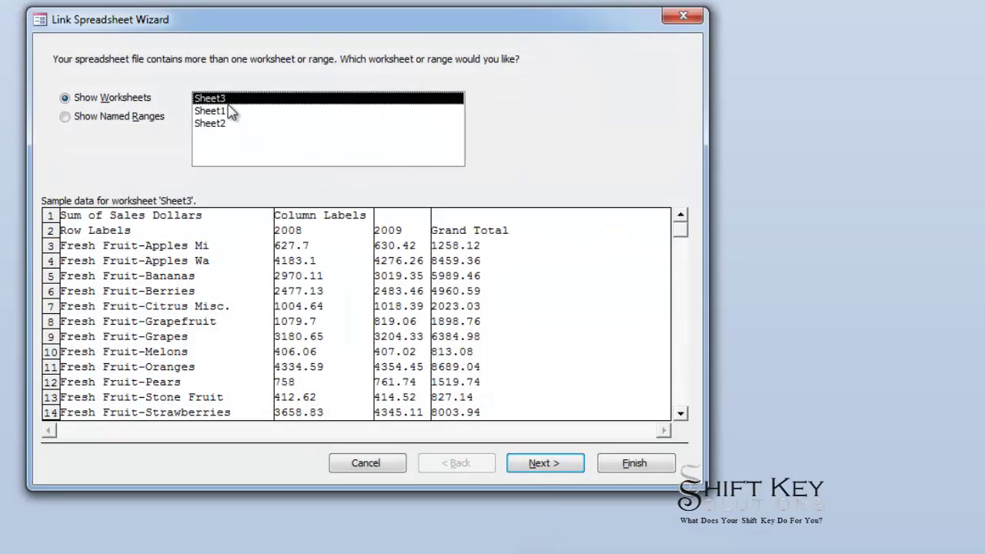
pyautogui.click(220, 124)
pyautogui.click(221, 110)
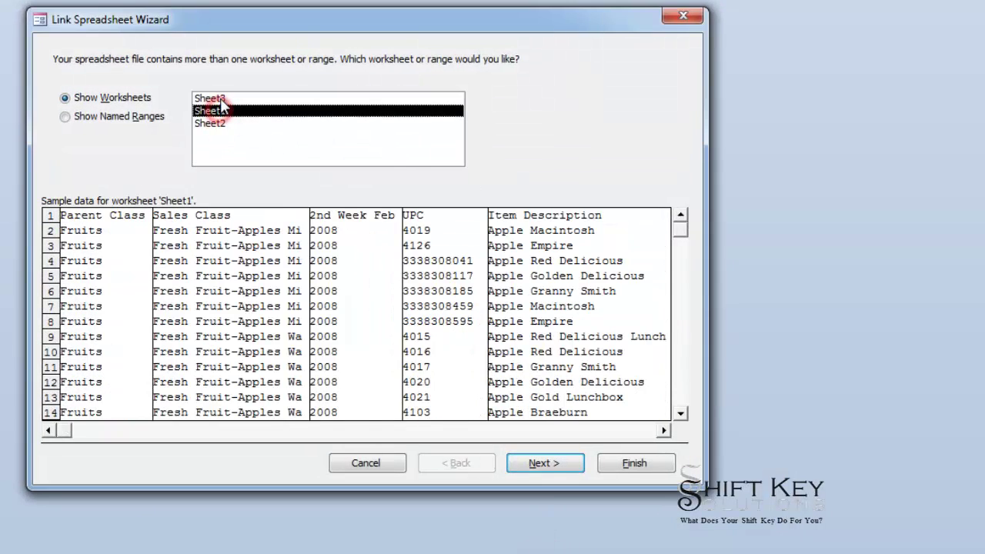
pyautogui.click(220, 99)
pyautogui.click(219, 123)
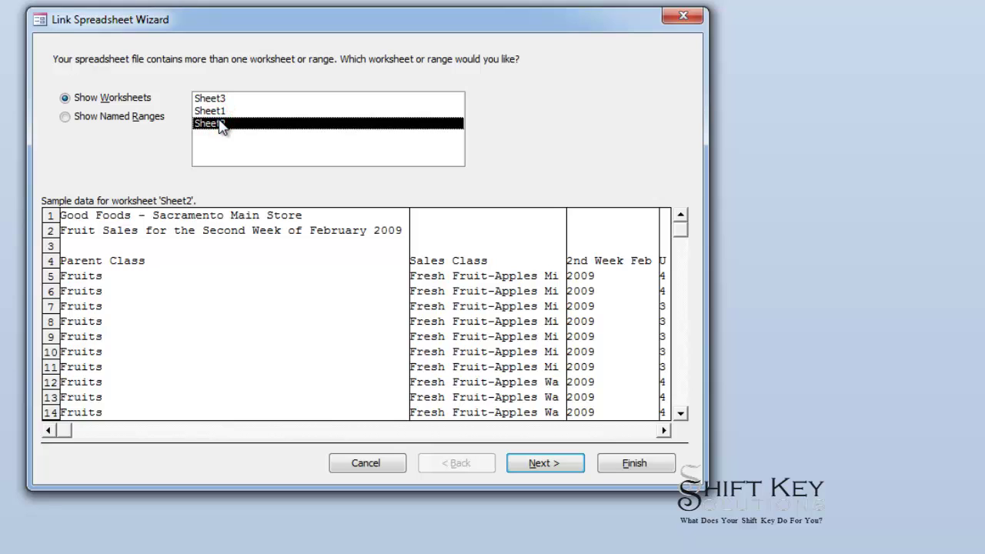
pyautogui.click(220, 112)
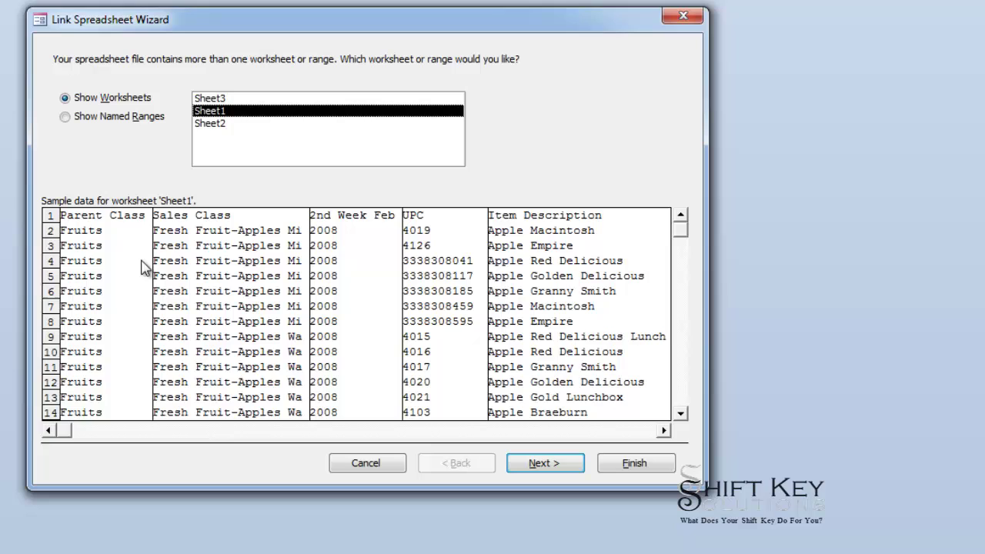
pyautogui.click(219, 98)
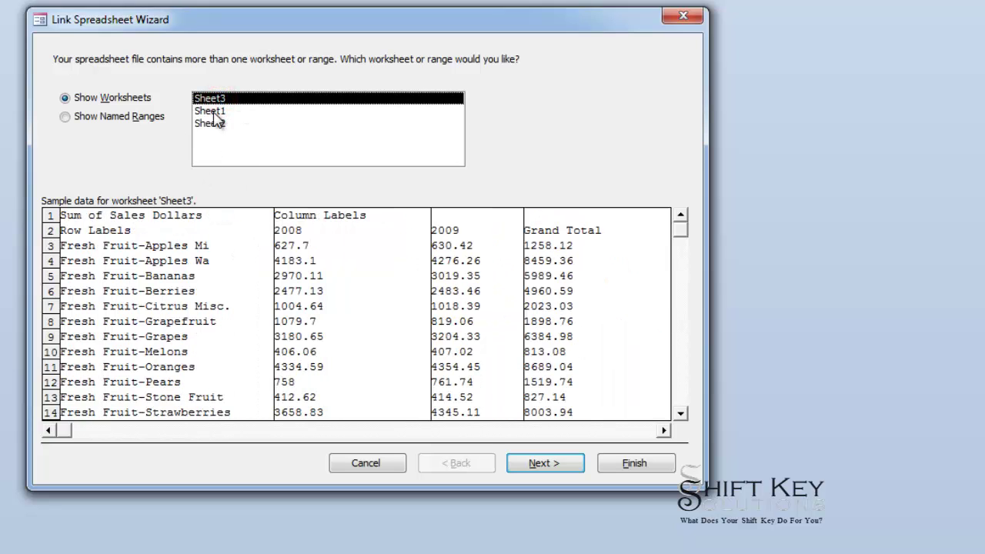
pyautogui.click(216, 127)
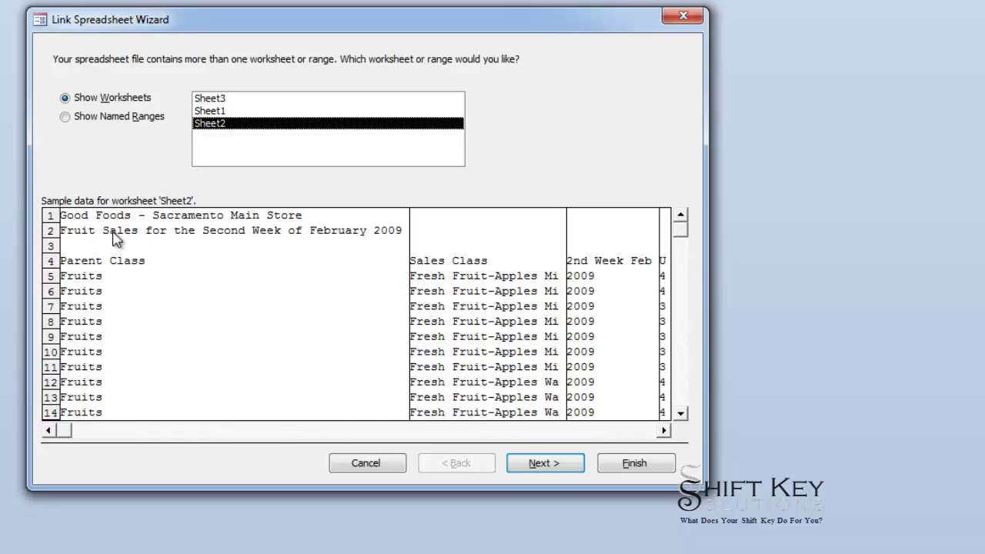
pyautogui.click(217, 98)
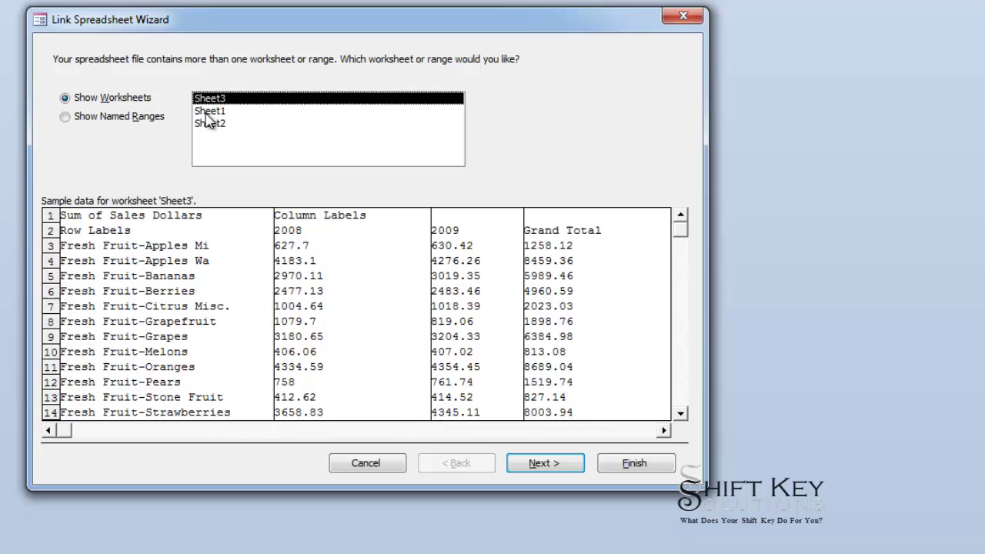
pyautogui.click(208, 113)
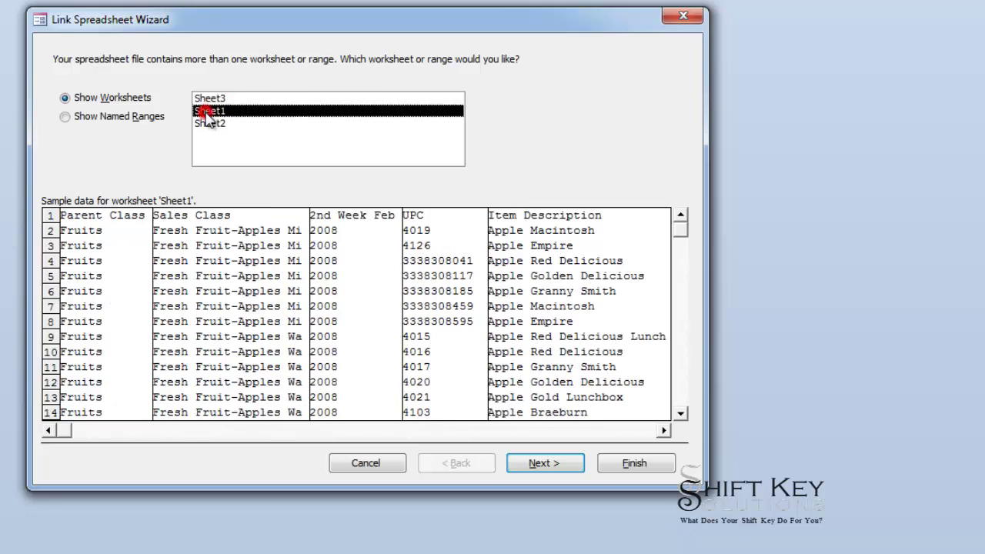
# - Name the linked table GoodFoodsTable, finish the wizard, and acknowledge the completion message
pyautogui.click(540, 463)
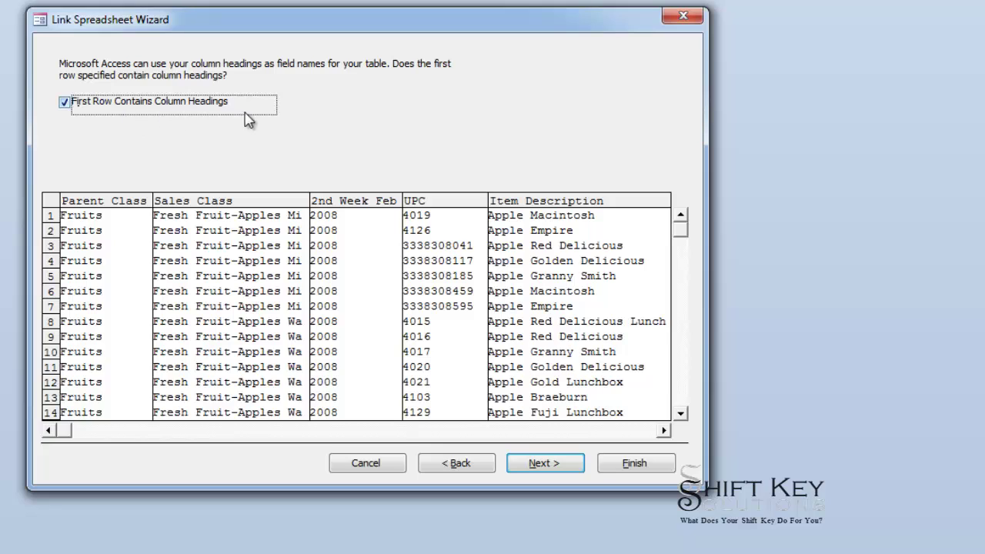
pyautogui.click(551, 465)
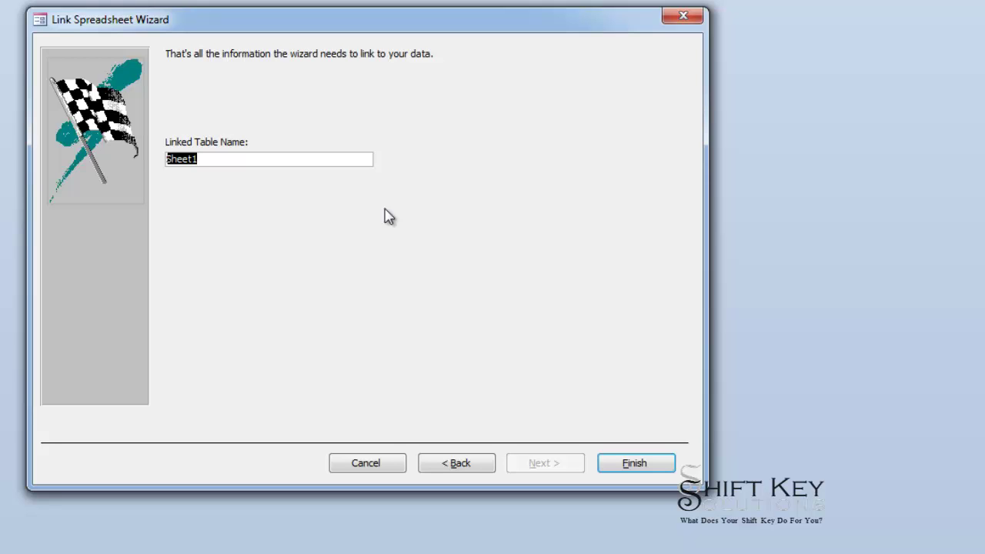
pyautogui.write('GoodFoodsTable')
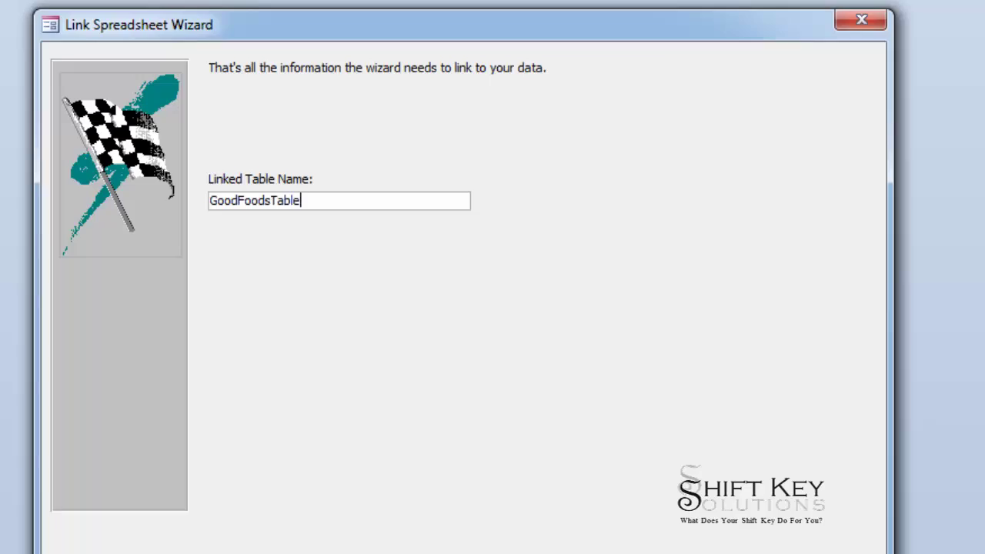
pyautogui.click(799, 553)
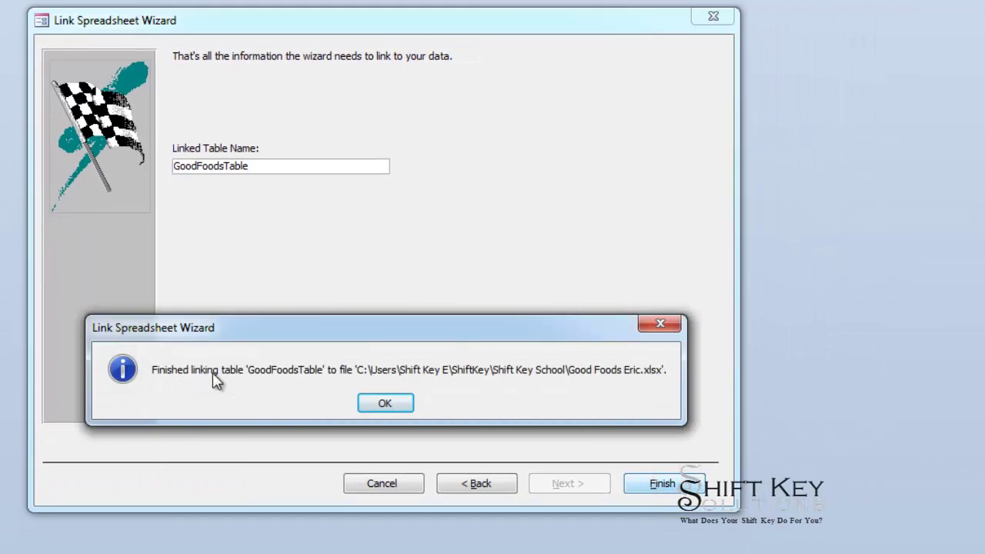
pyautogui.click(387, 402)
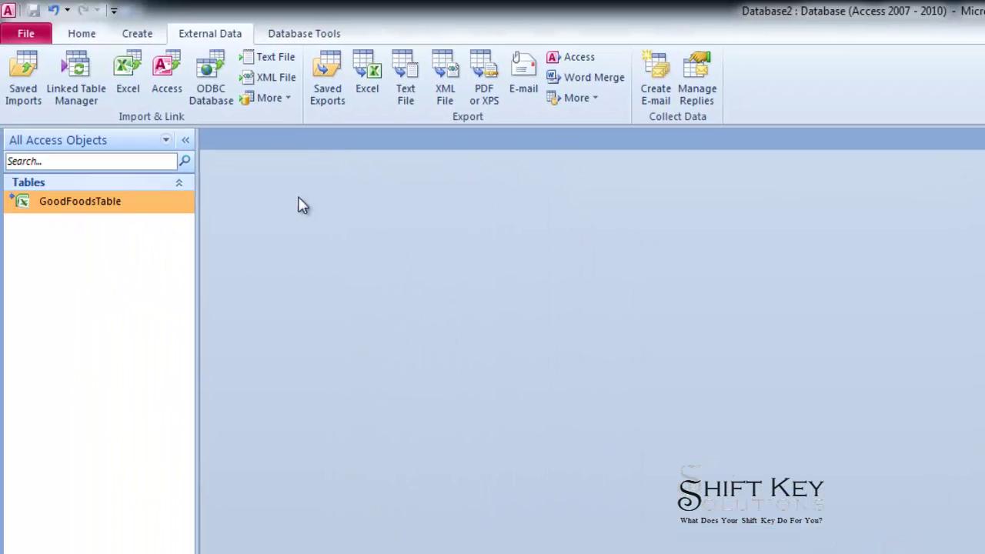
# - Copy GoodFoodsTable and paste it into the navigation pane's table list
pyautogui.moveTo(17, 211)
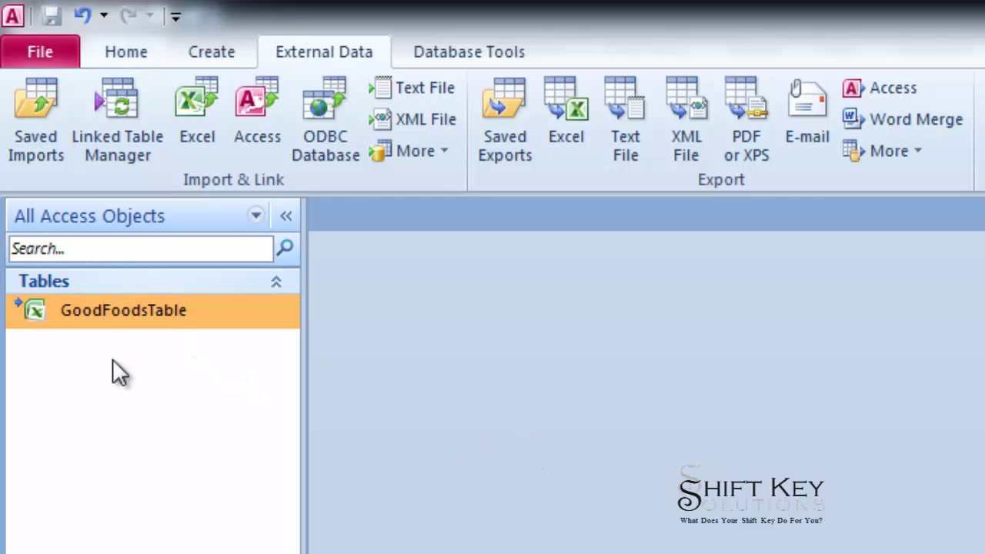
pyautogui.moveTo(148, 311)
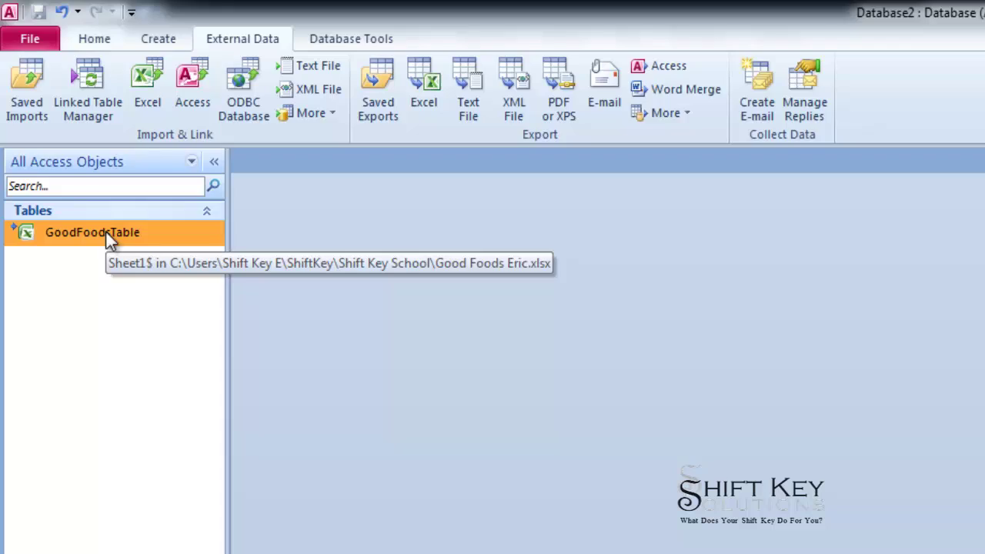
pyautogui.rightClick(91, 199)
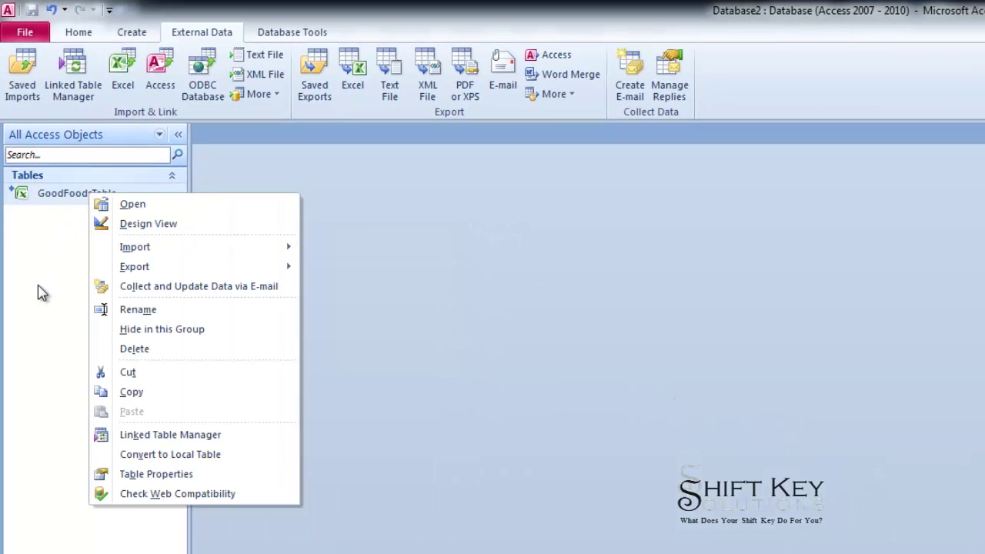
pyautogui.click(169, 395)
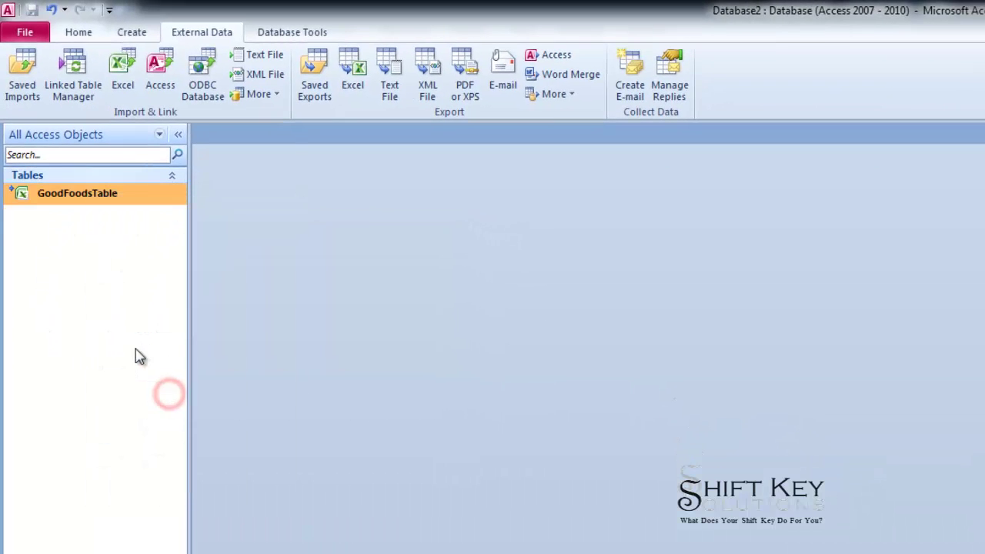
pyautogui.rightClick(67, 265)
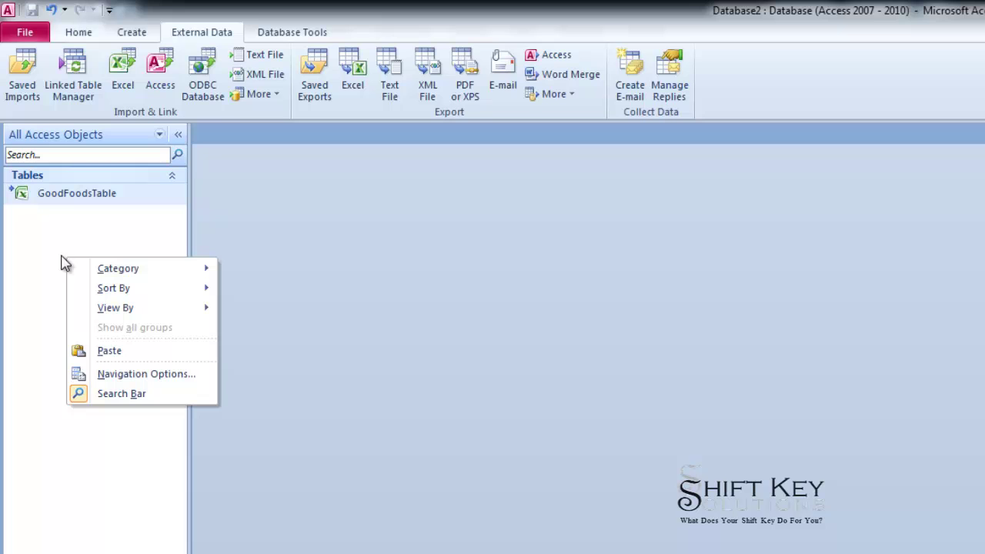
pyautogui.click(112, 351)
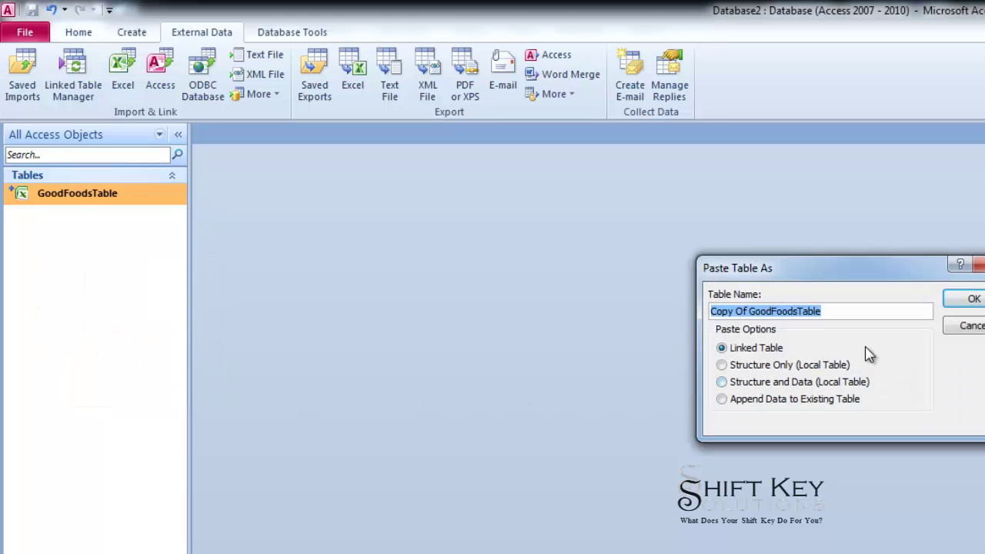
# - Paste the copy as Structure and Data (Local Table), then select Copy Of GoodFoodsTable
pyautogui.moveTo(815, 277); pyautogui.dragTo(358, 207)
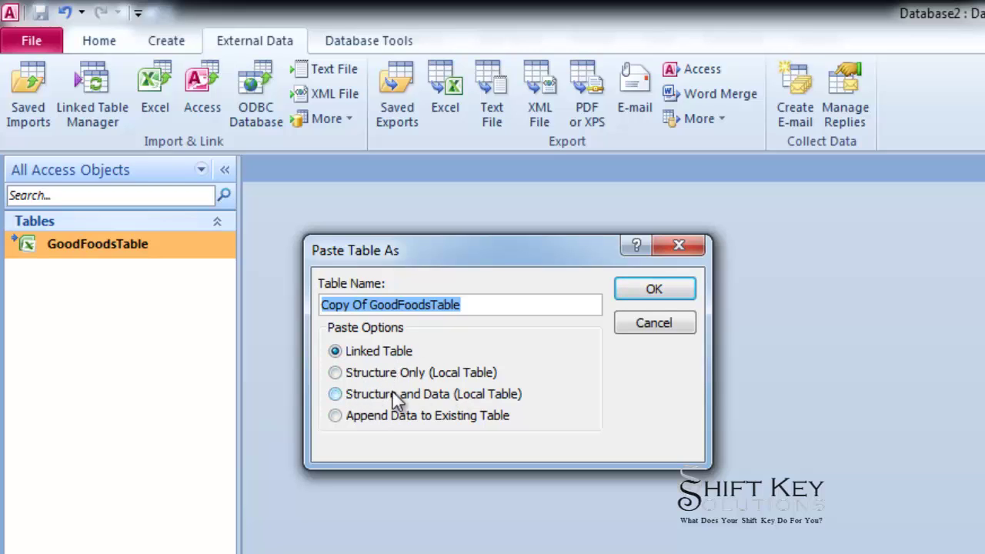
pyautogui.click(363, 394)
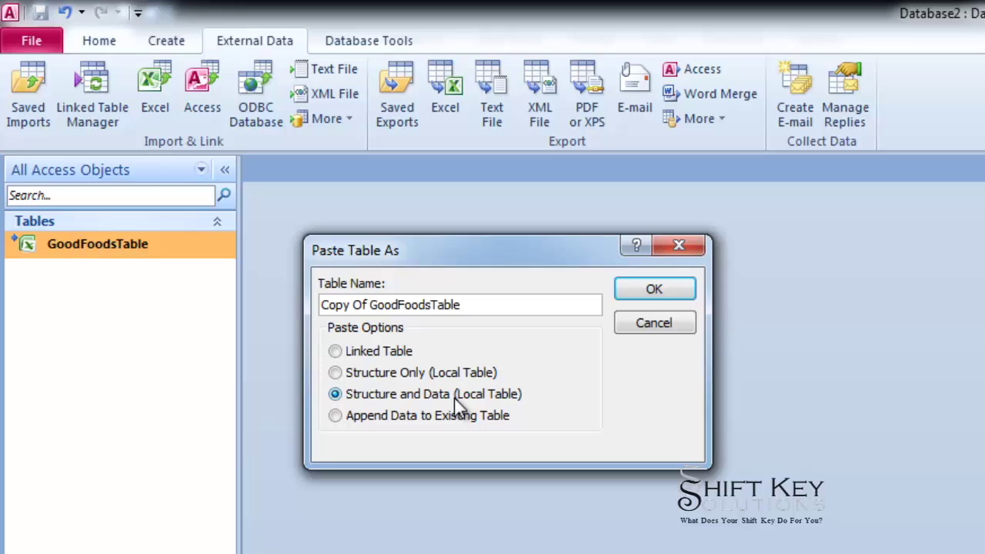
pyautogui.click(419, 373)
pyautogui.click(365, 395)
pyautogui.click(675, 288)
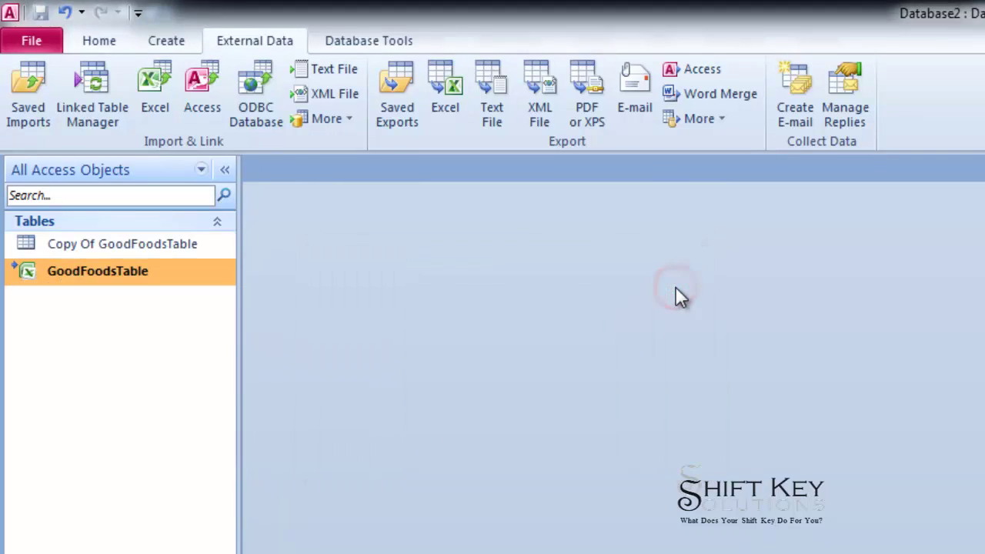
pyautogui.click(85, 244)
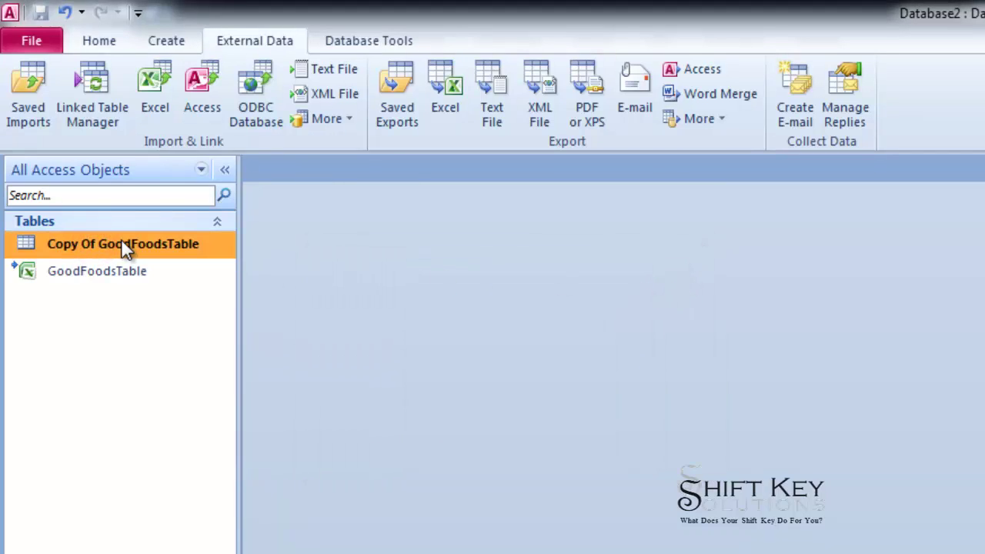
pyautogui.click(89, 272)
pyautogui.click(93, 246)
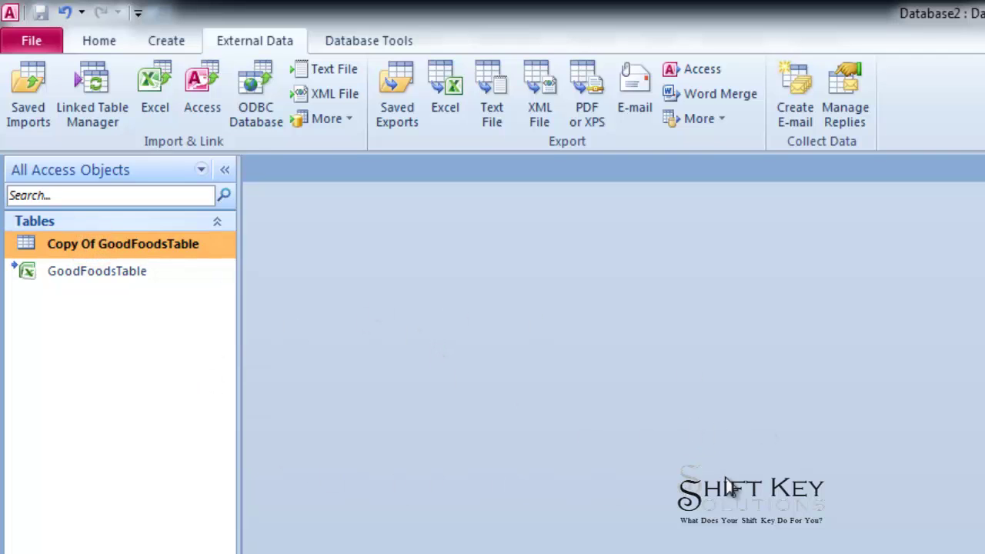
# - Use Save Database As to trim the file name to Database2, save, and confirm overwriting
pyautogui.click(44, 39)
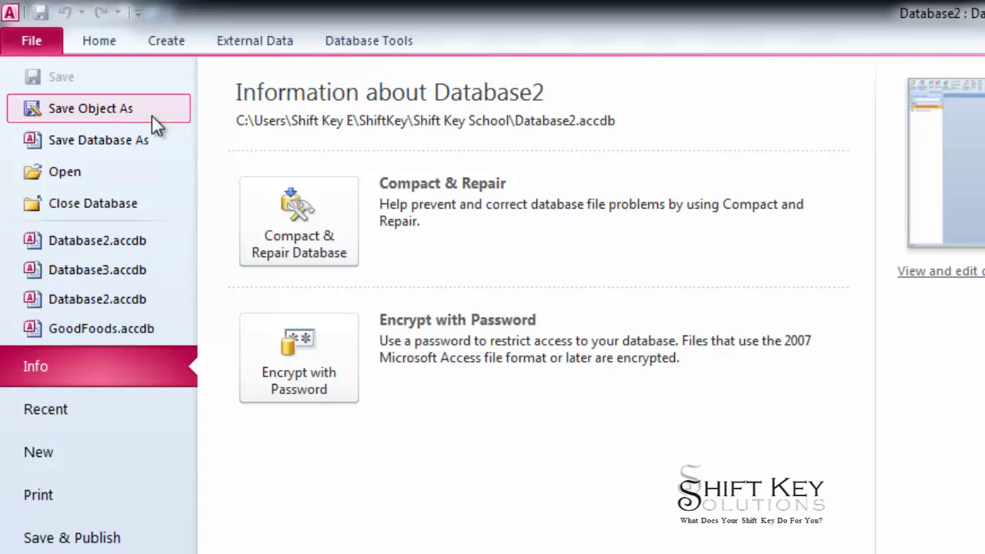
pyautogui.click(112, 141)
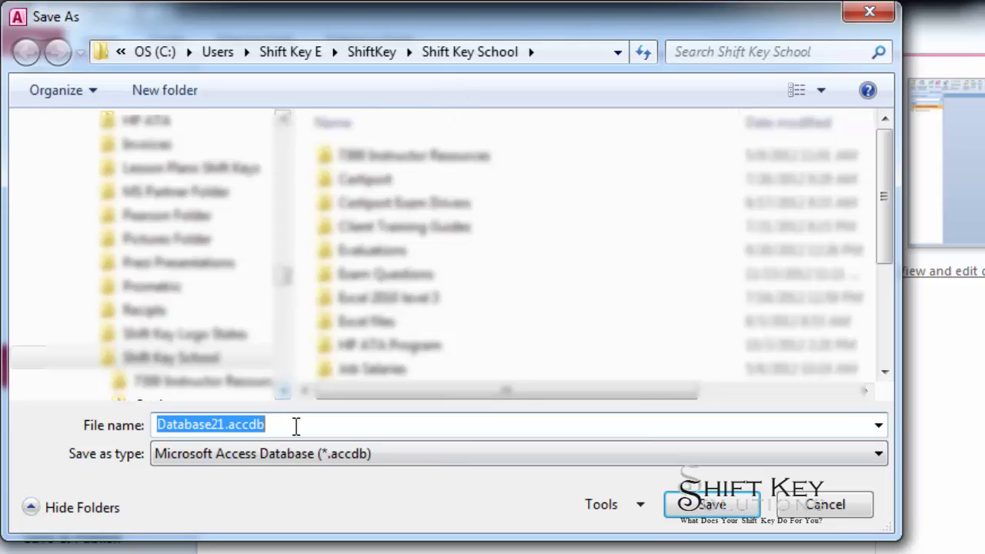
pyautogui.click(229, 425)
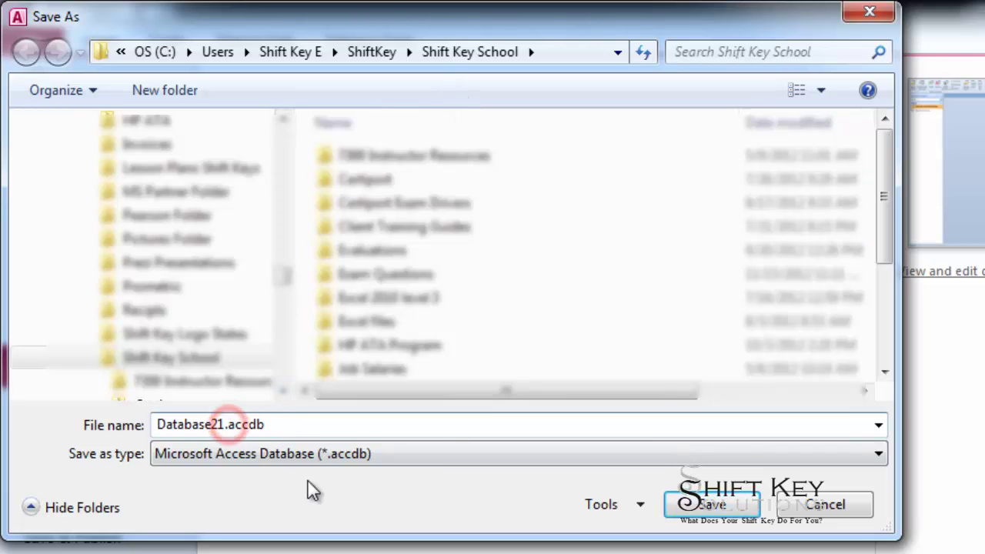
pyautogui.press('BackSpace')
pyautogui.press('Delete')
pyautogui.press('Delete')
pyautogui.press('Delete')
pyautogui.press('Delete')
pyautogui.press('Delete')
pyautogui.press('Delete')
pyautogui.press('Tab')
pyautogui.click(749, 502)
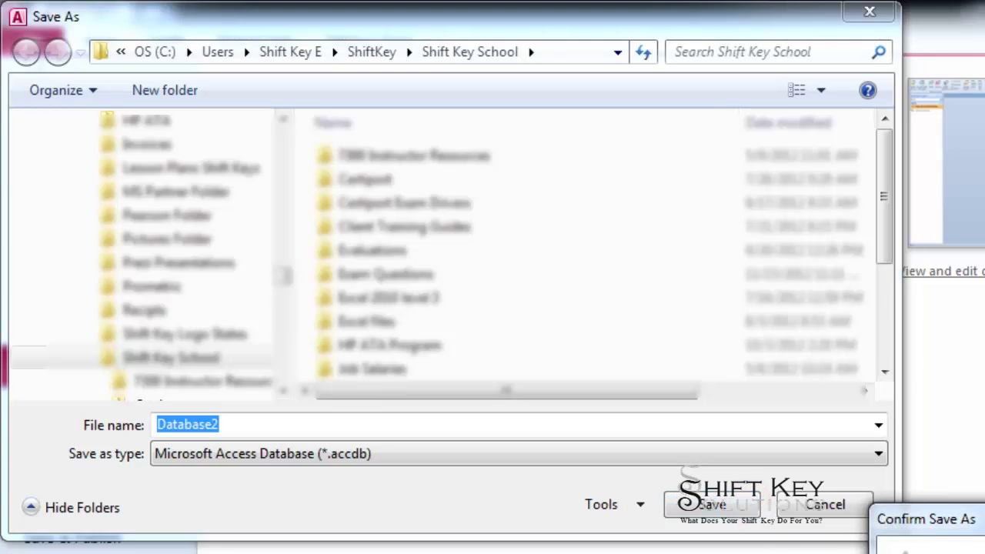
pyautogui.press('Return')
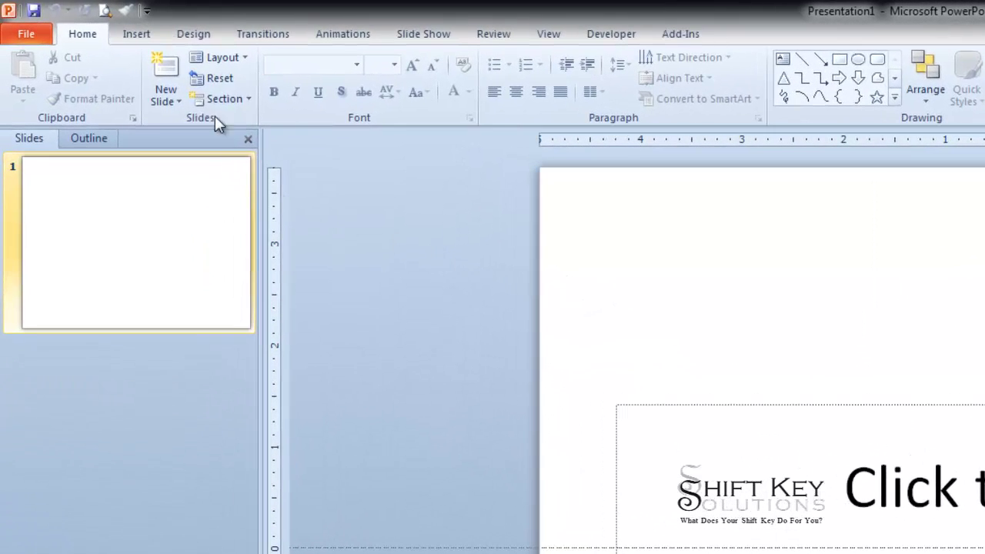
# - Embed an Excel Spreadsheet via Insert > Table and show its Data import options
pyautogui.click(137, 34)
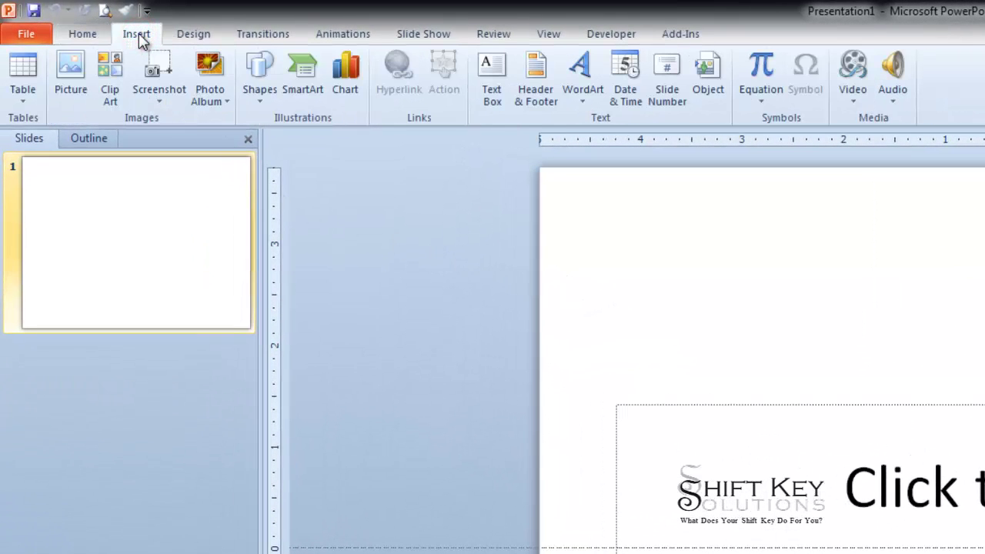
pyautogui.click(25, 96)
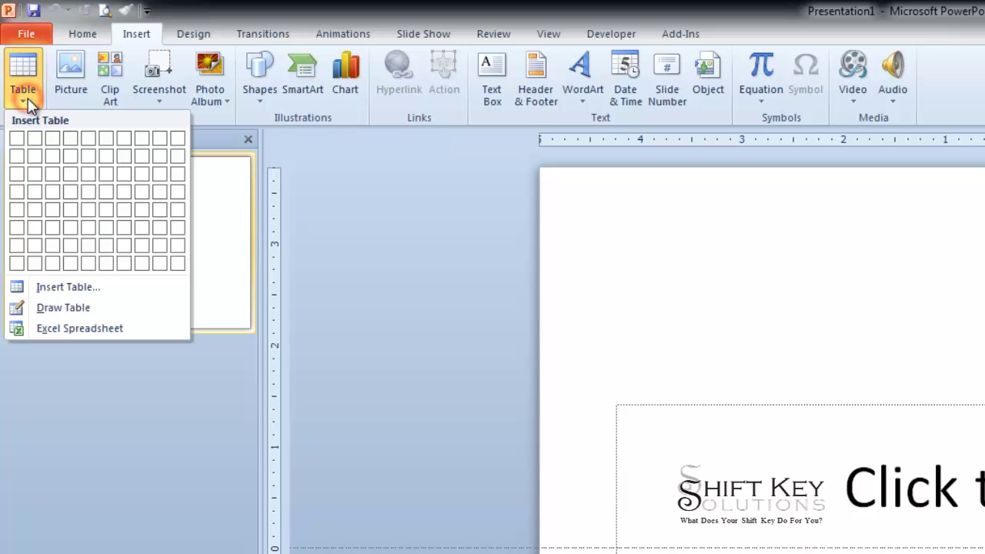
pyautogui.click(96, 327)
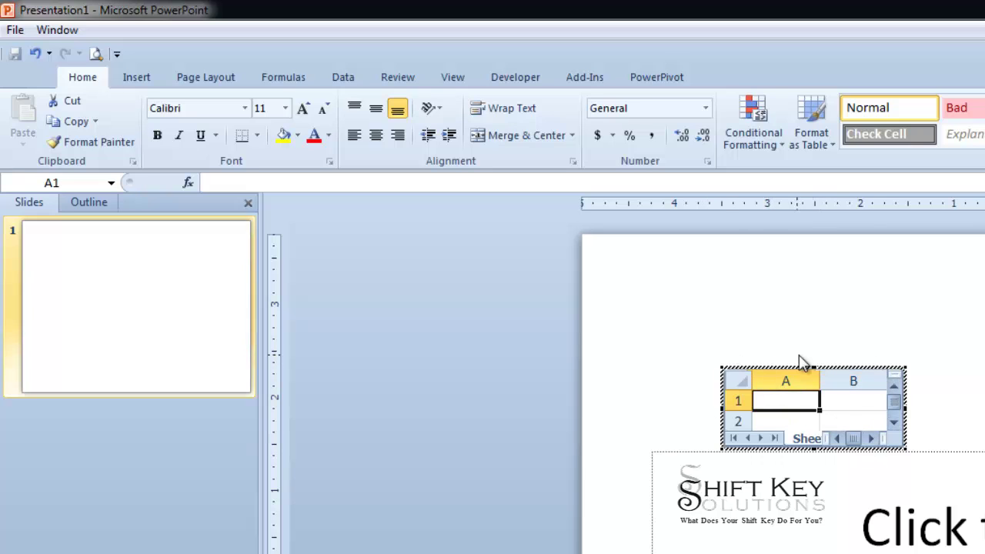
pyautogui.click(343, 78)
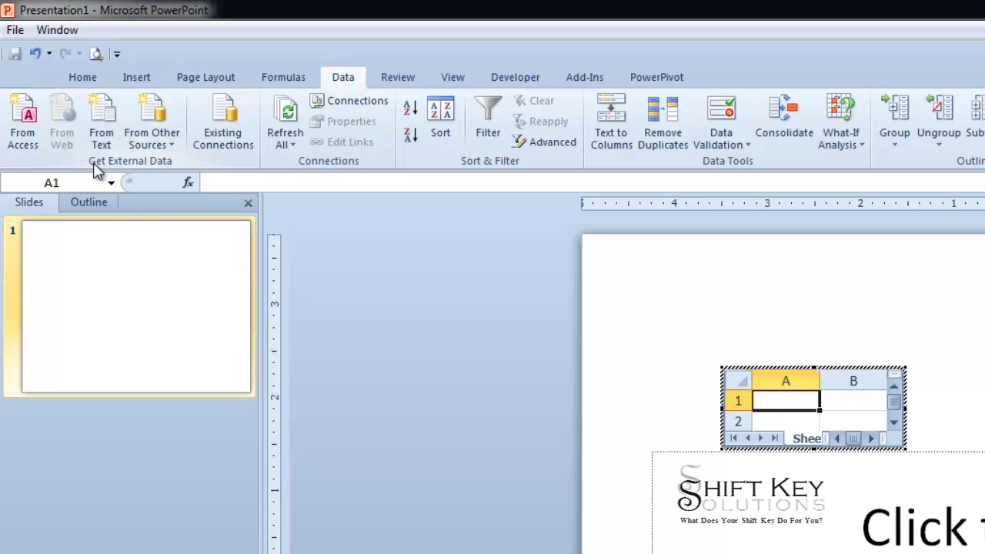
# - Start importing from an Access database and navigate to the ShiftKey folder
pyautogui.click(24, 143)
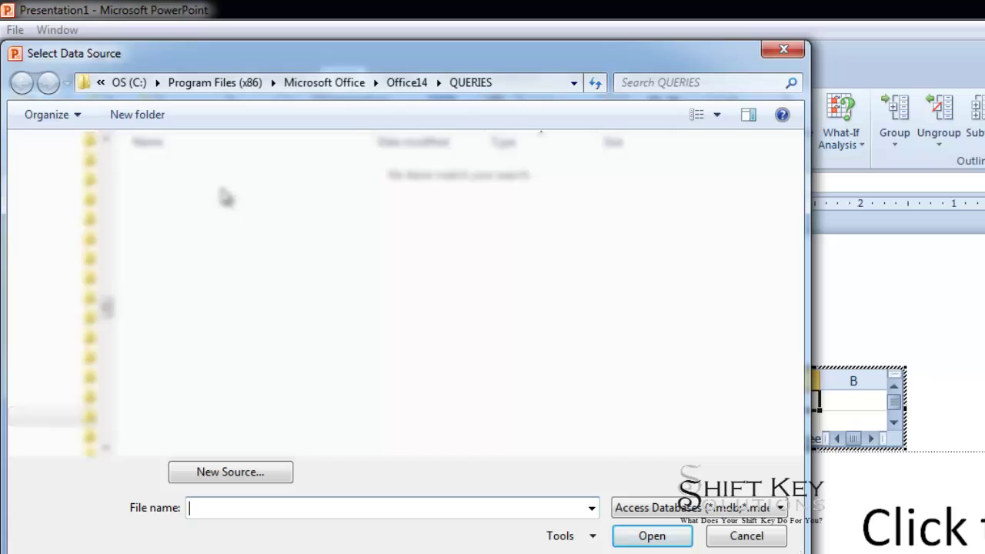
pyautogui.click(114, 222)
pyautogui.moveTo(114, 223)
pyautogui.mouseDown()
pyautogui.moveTo(132, 223)
pyautogui.moveTo(126, 187)
pyautogui.mouseUp()
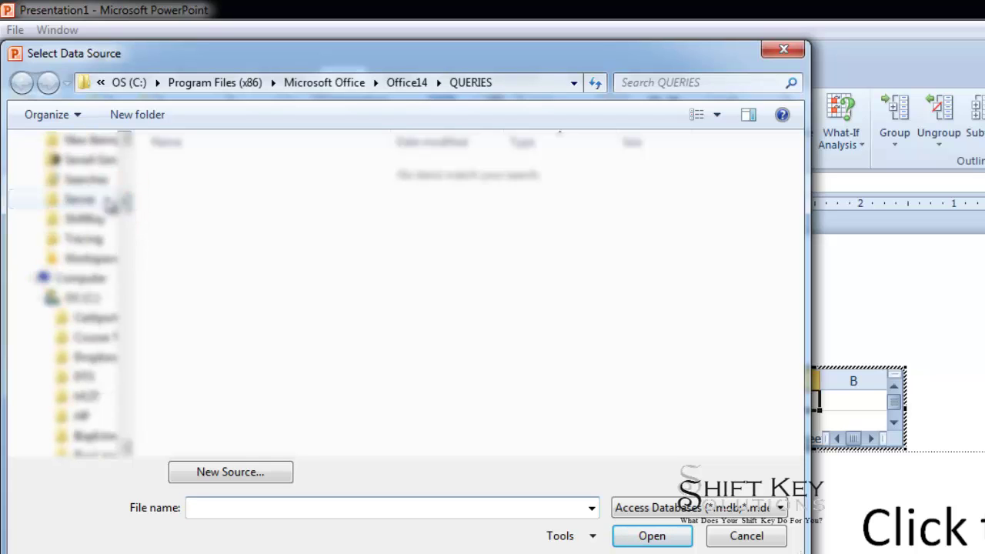
pyautogui.click(88, 218)
pyautogui.click(524, 371)
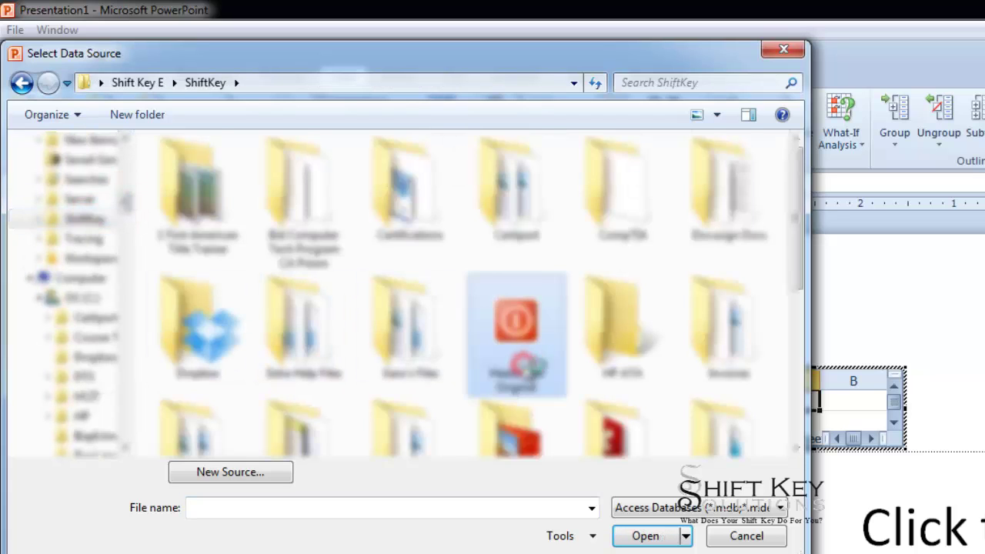
# - Open Database2.accdb from Shift Key School and import it as a table at $A$1
pyautogui.scroll(-3, 462, 366)
pyautogui.doubleClick(404, 313)
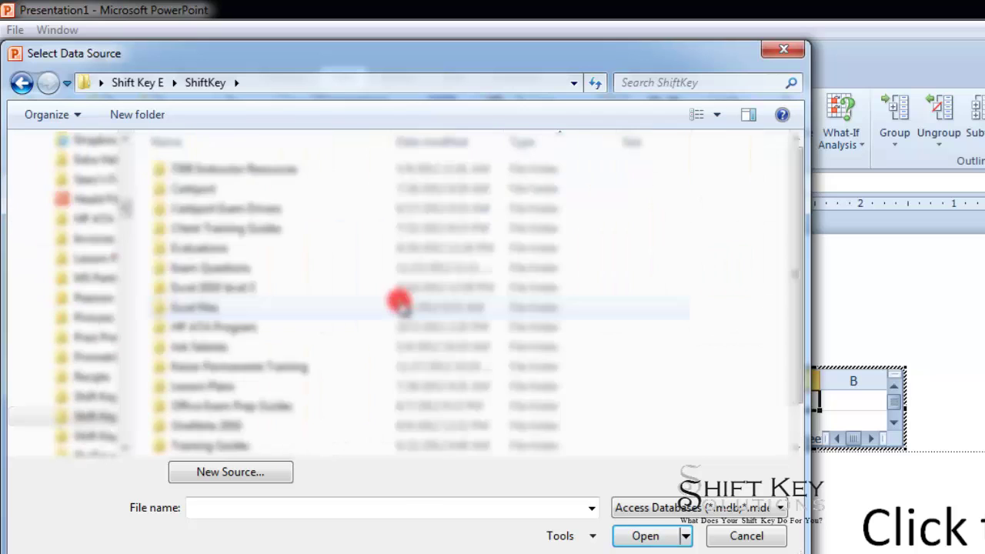
pyautogui.scroll(-1, 431, 343)
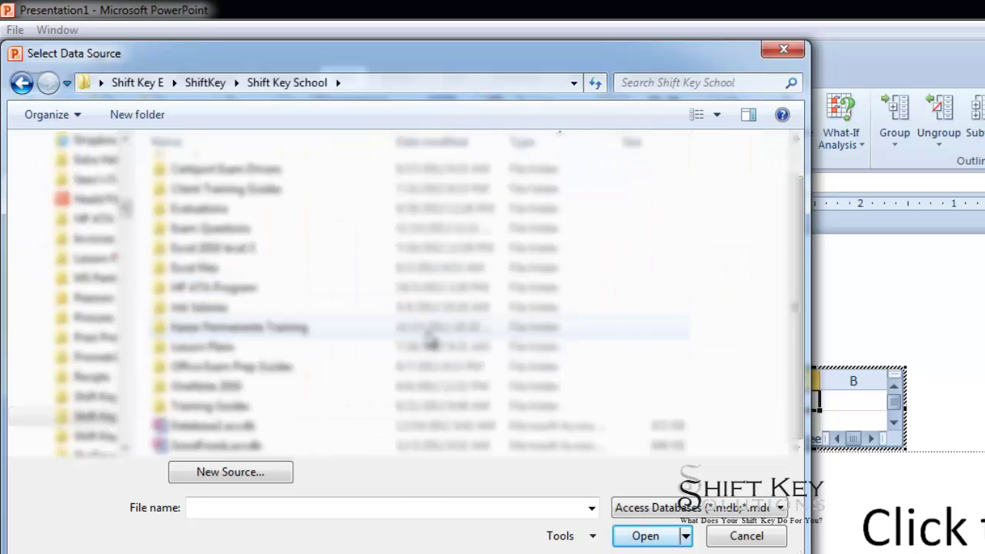
pyautogui.click(277, 426)
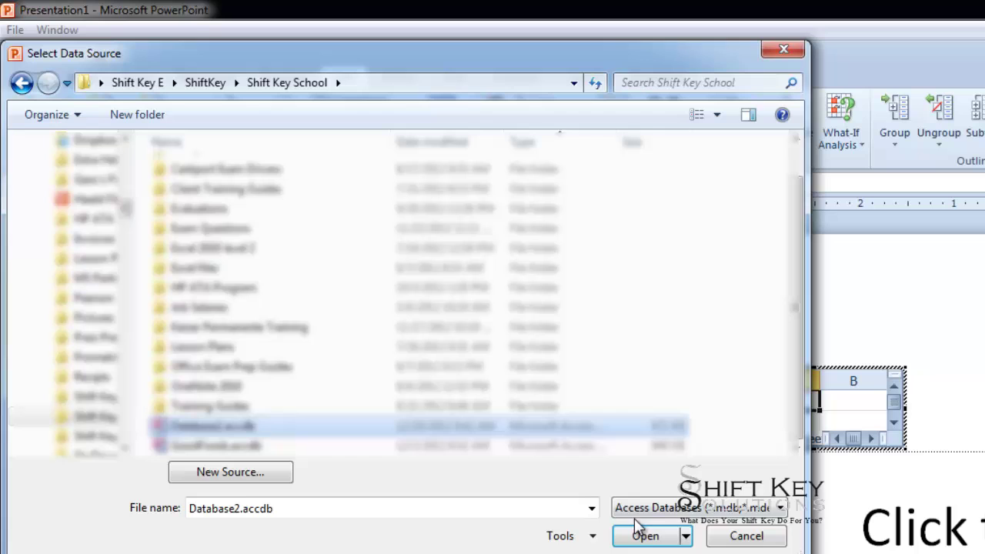
pyautogui.click(646, 536)
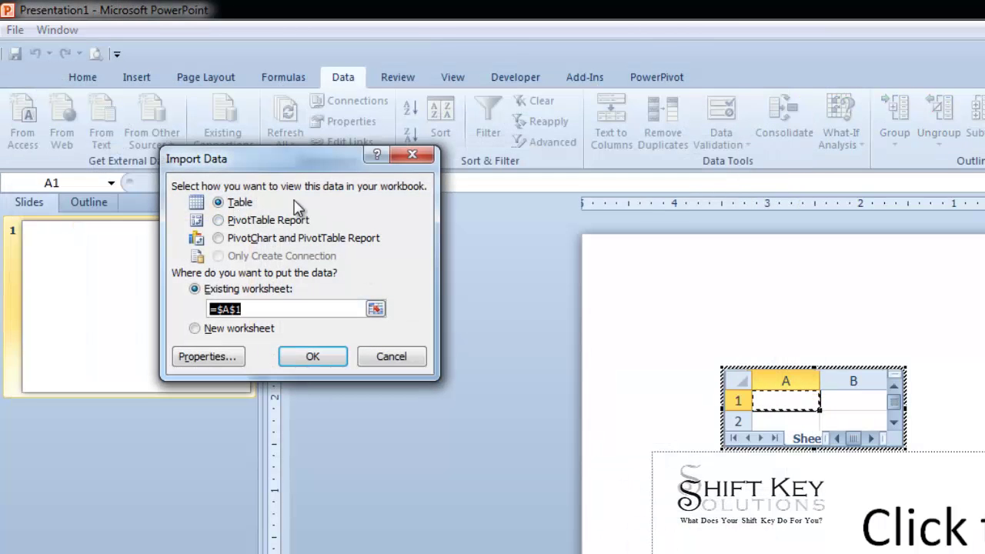
pyautogui.moveTo(288, 162); pyautogui.dragTo(465, 249)
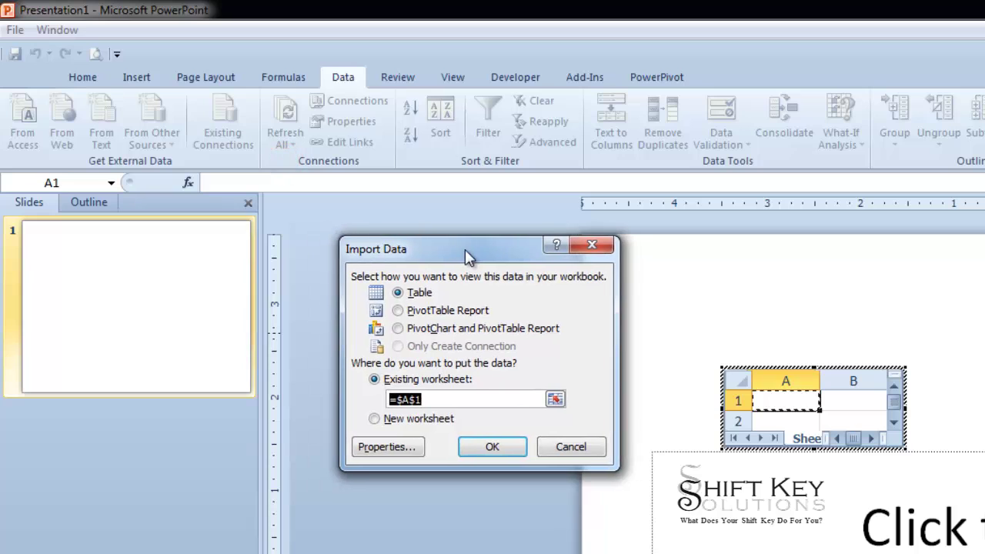
pyautogui.click(507, 450)
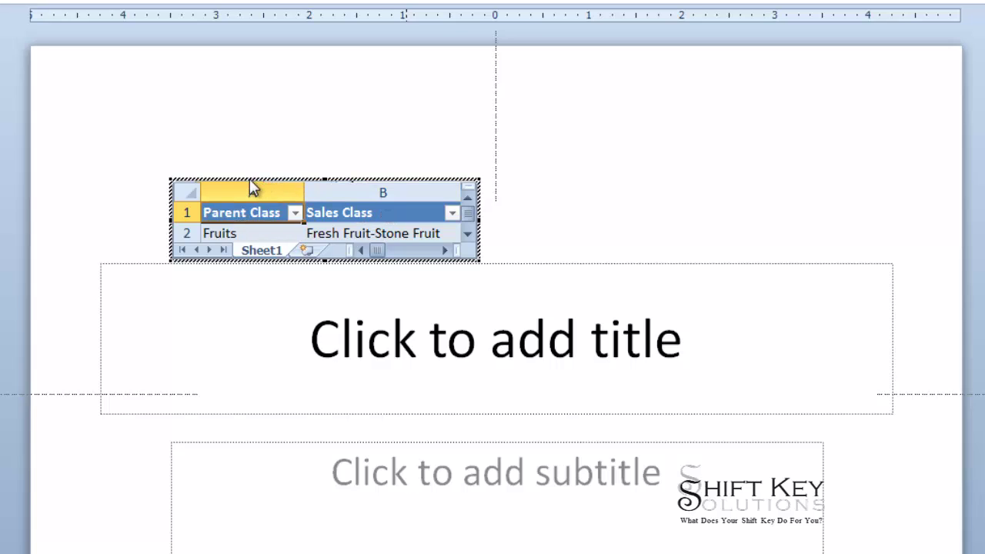
# - Move the embedded worksheet up-left, enlarge it to show columns A–E, and select the Parent Class header
pyautogui.moveTo(249, 180); pyautogui.dragTo(134, 142)
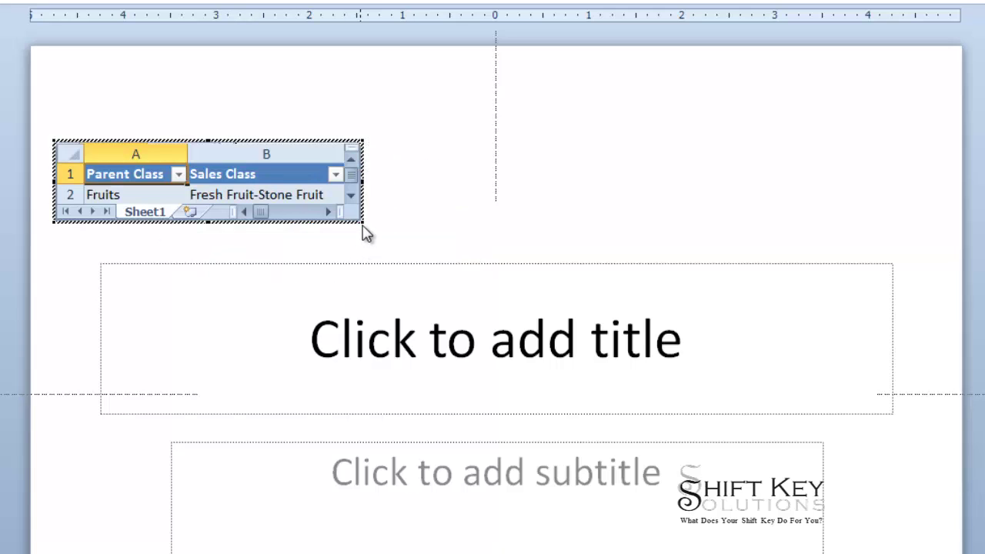
pyautogui.moveTo(361, 222); pyautogui.dragTo(721, 455)
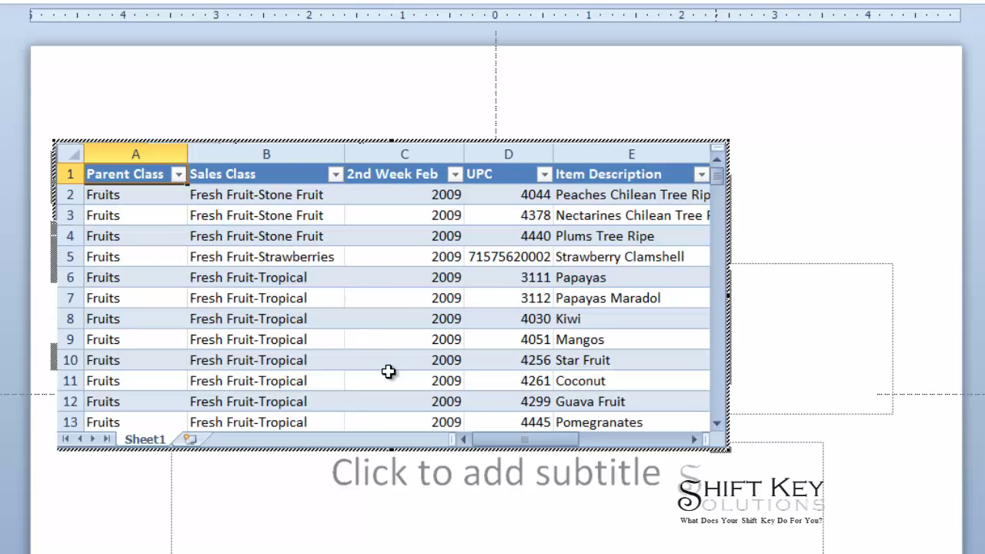
pyautogui.moveTo(561, 440); pyautogui.dragTo(523, 440)
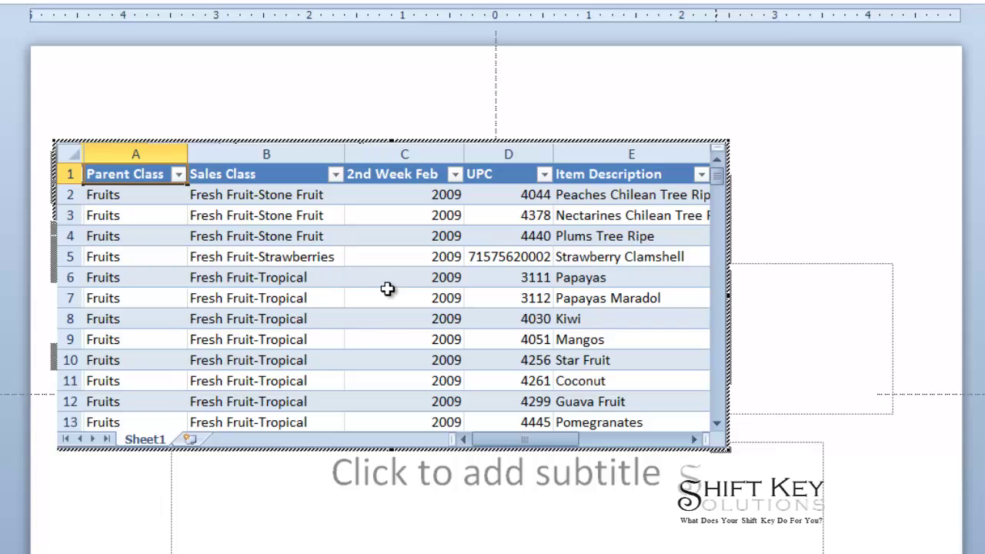
pyautogui.click(149, 215)
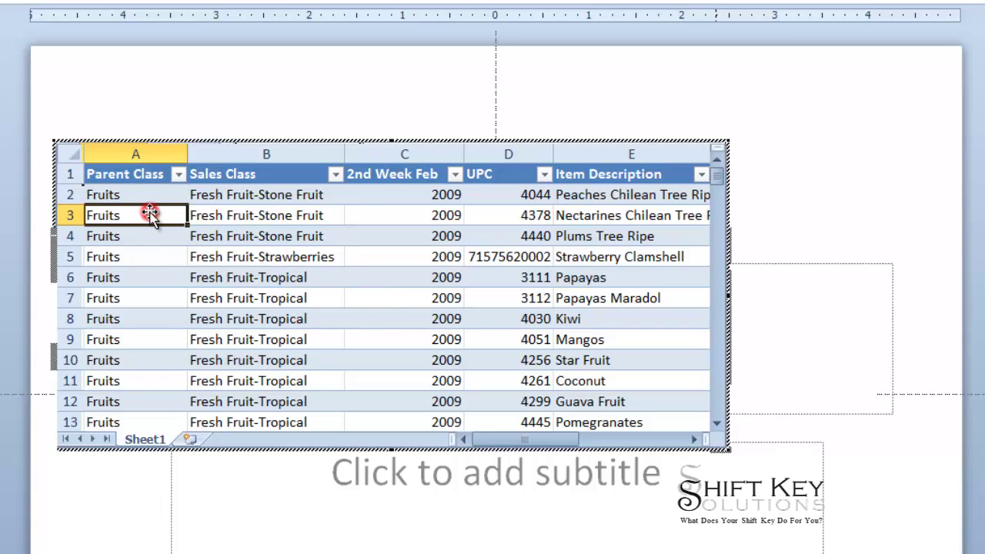
pyautogui.click(138, 177)
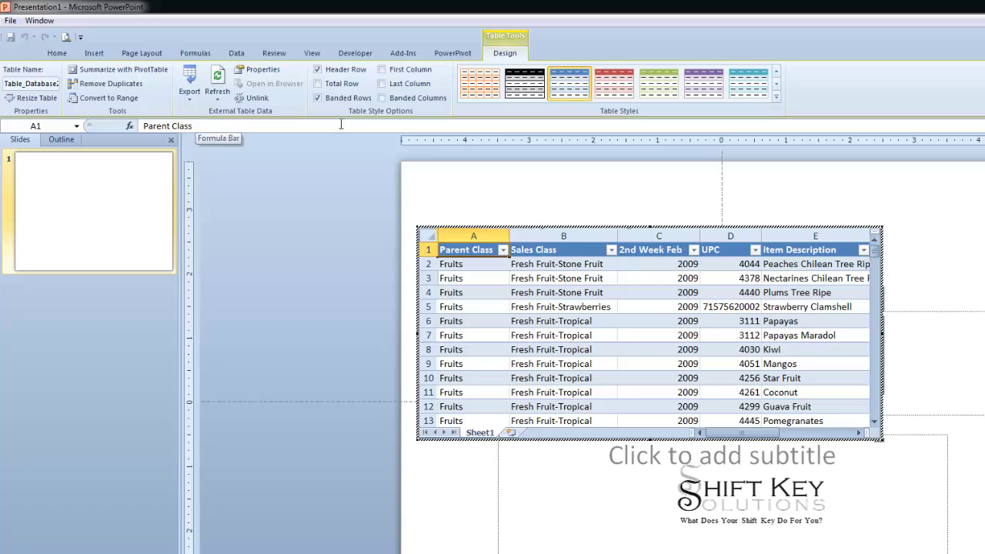
# - Insert a PivotTable from the Table_Database2 range onto a New Worksheet
pyautogui.click(94, 53)
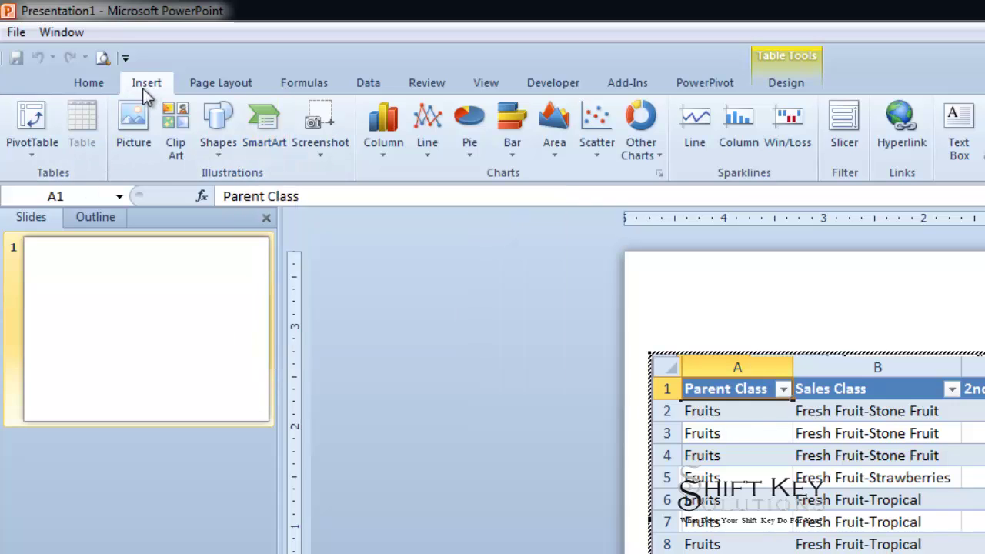
pyautogui.click(31, 152)
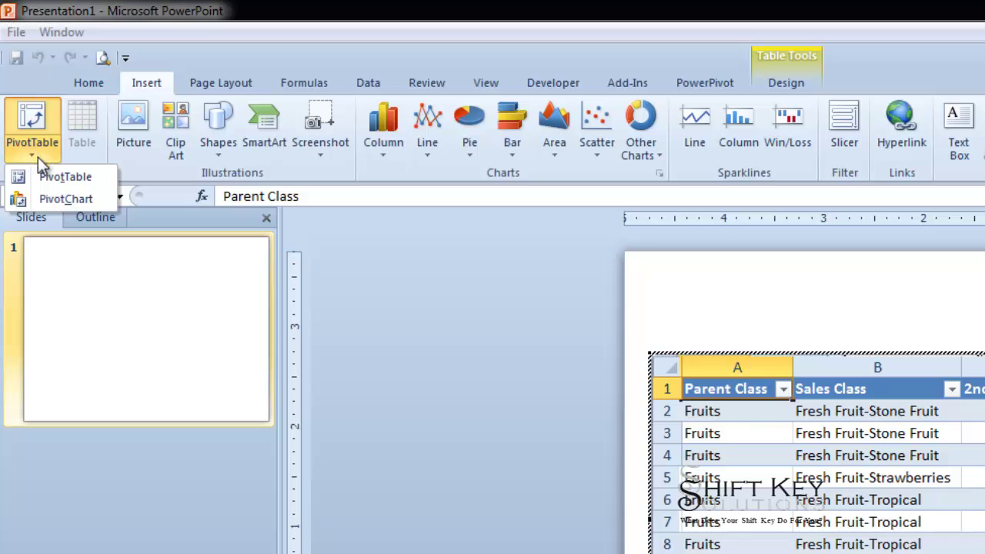
pyautogui.click(92, 179)
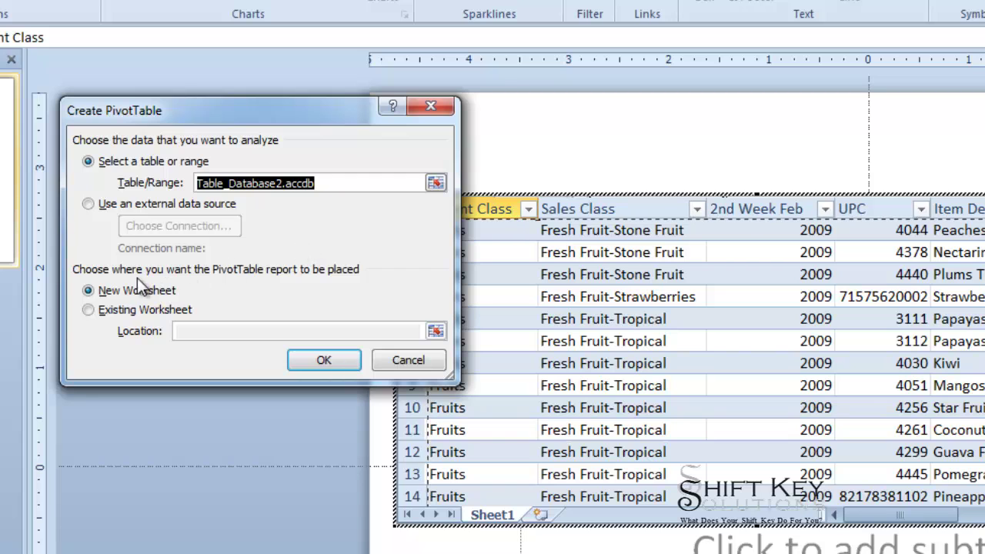
pyautogui.click(322, 365)
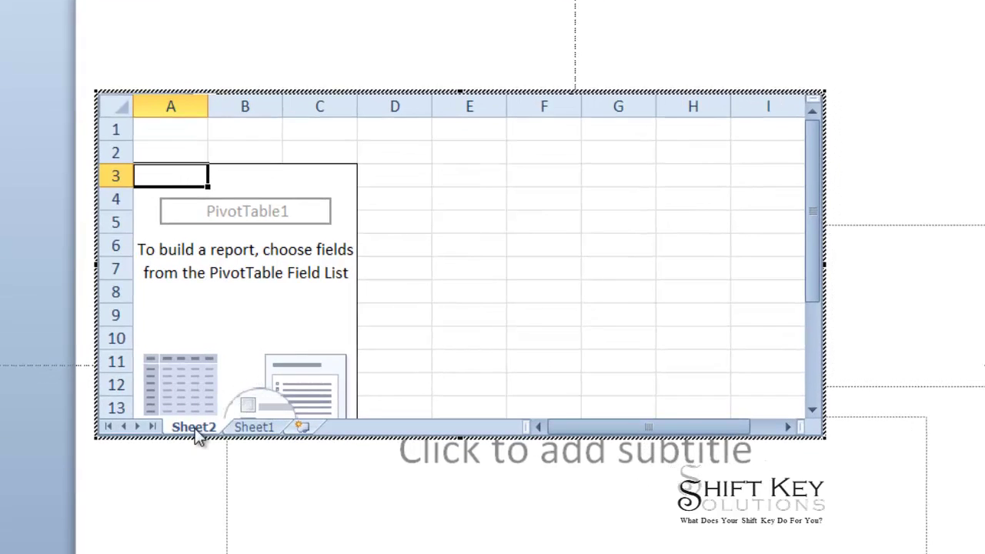
# - Sum Quantity Sold by Sales Class rows and 2nd Week Feb year columns, then stretch the sheet to show the Grand Total row
pyautogui.click(254, 428)
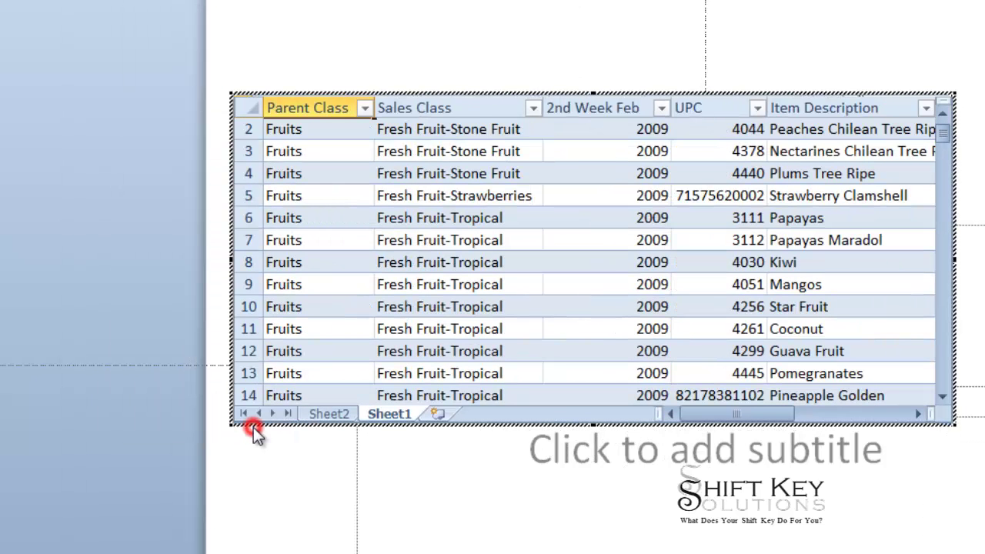
pyautogui.click(332, 413)
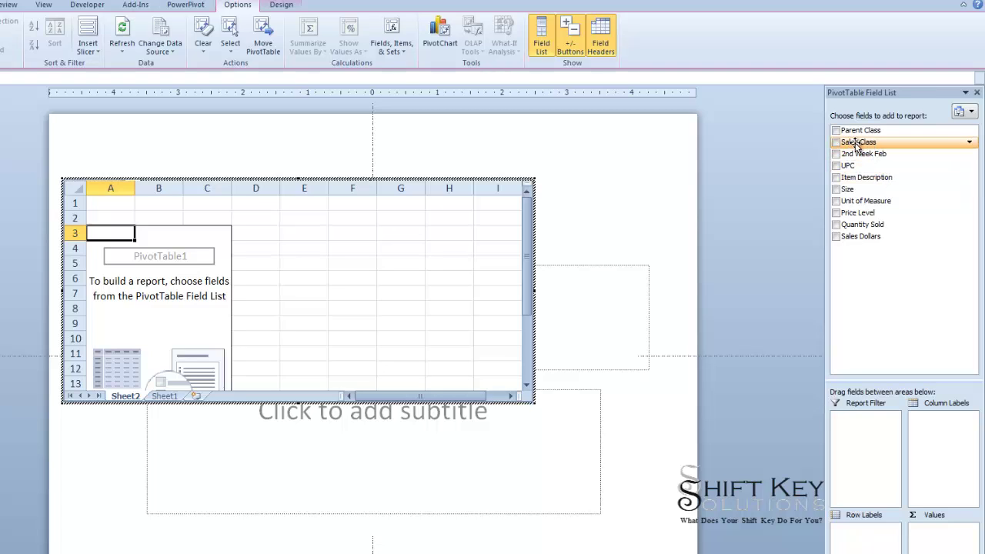
pyautogui.moveTo(857, 144); pyautogui.dragTo(870, 539)
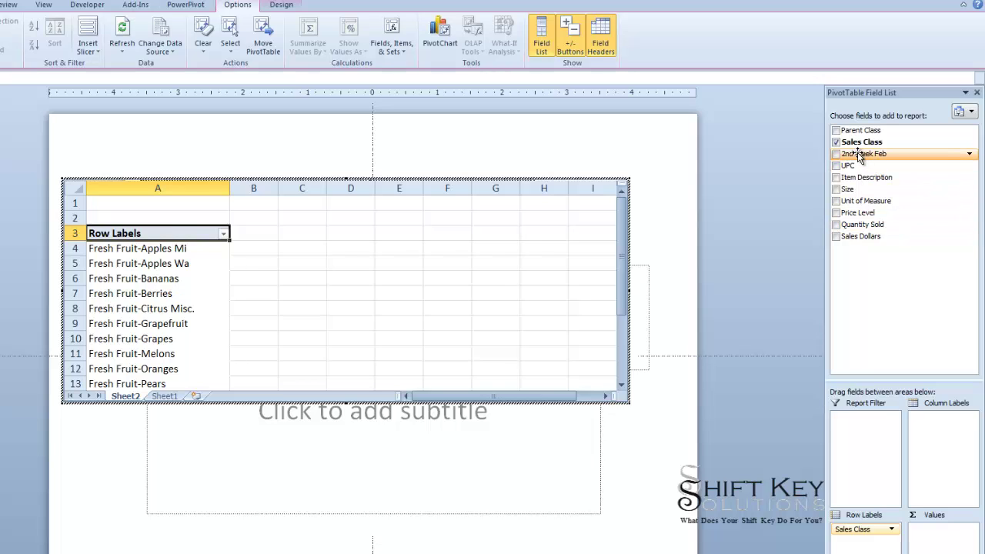
pyautogui.moveTo(859, 155); pyautogui.dragTo(937, 490)
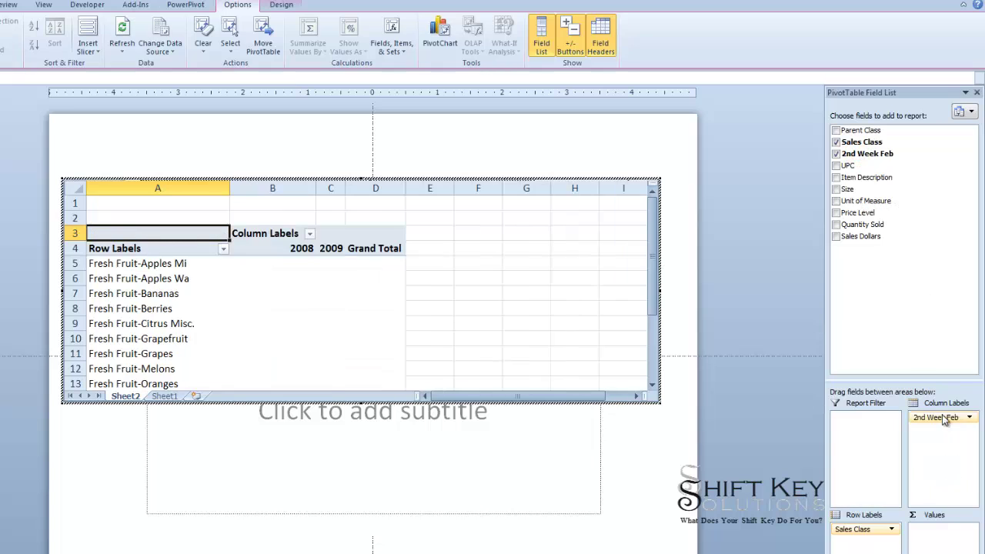
pyautogui.click(858, 226)
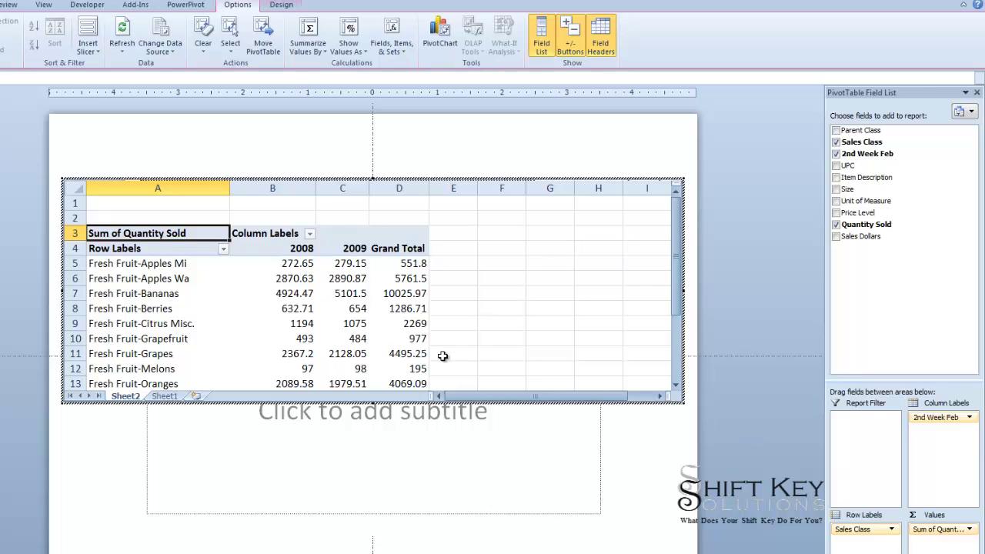
pyautogui.moveTo(372, 402); pyautogui.dragTo(376, 513)
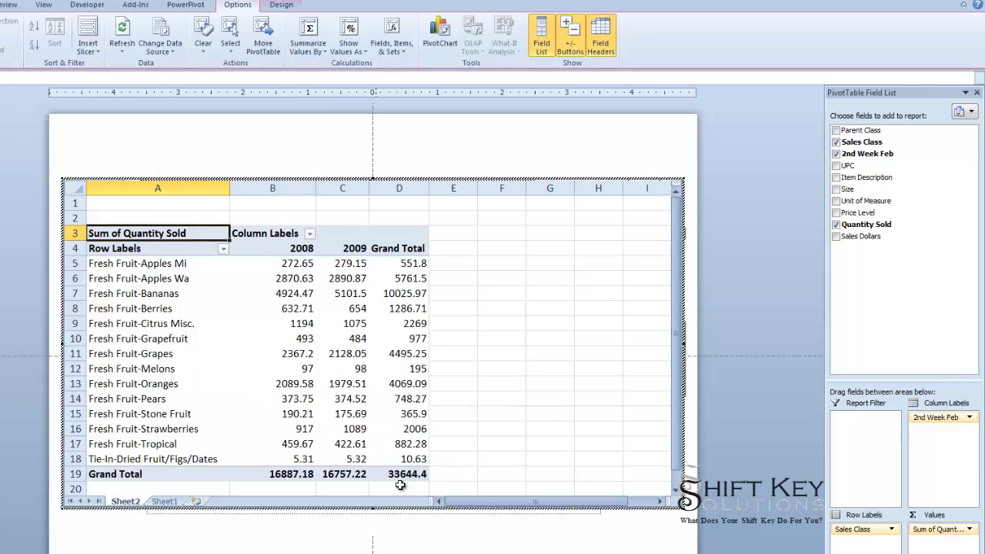
pyautogui.moveTo(377, 513); pyautogui.dragTo(375, 545)
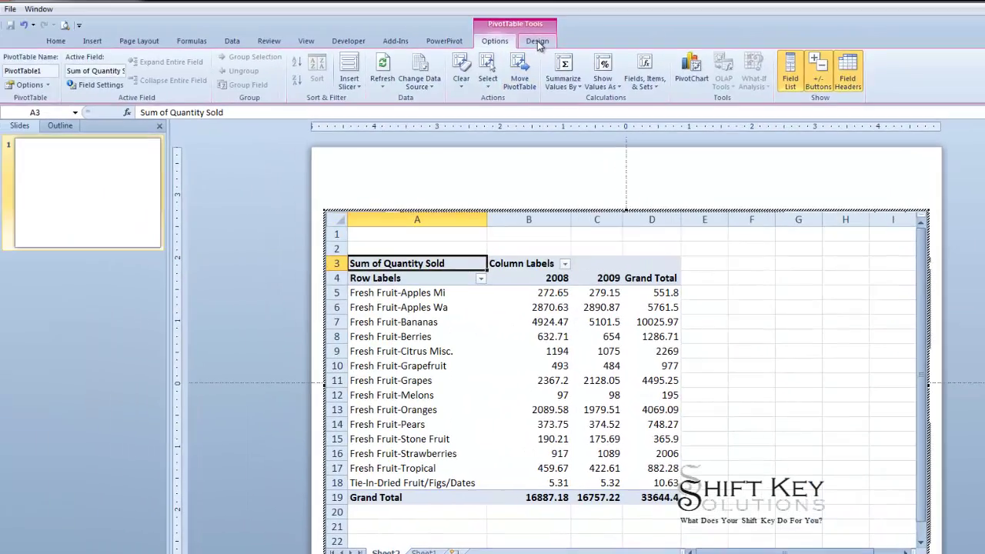
# - Set Grand Totals to On for Columns Only, leaving the 16887.18 and 16757.22 totals row
pyautogui.click(538, 43)
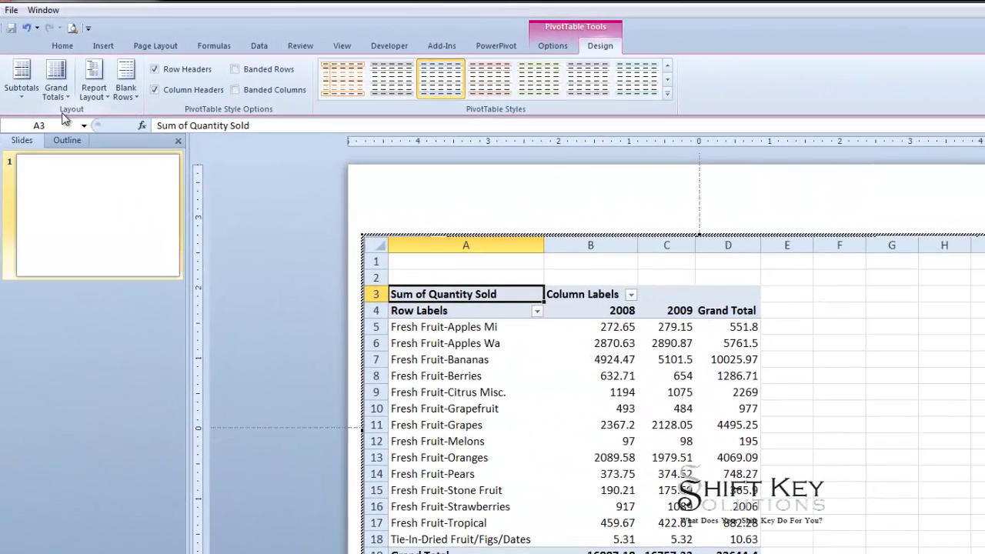
pyautogui.click(59, 95)
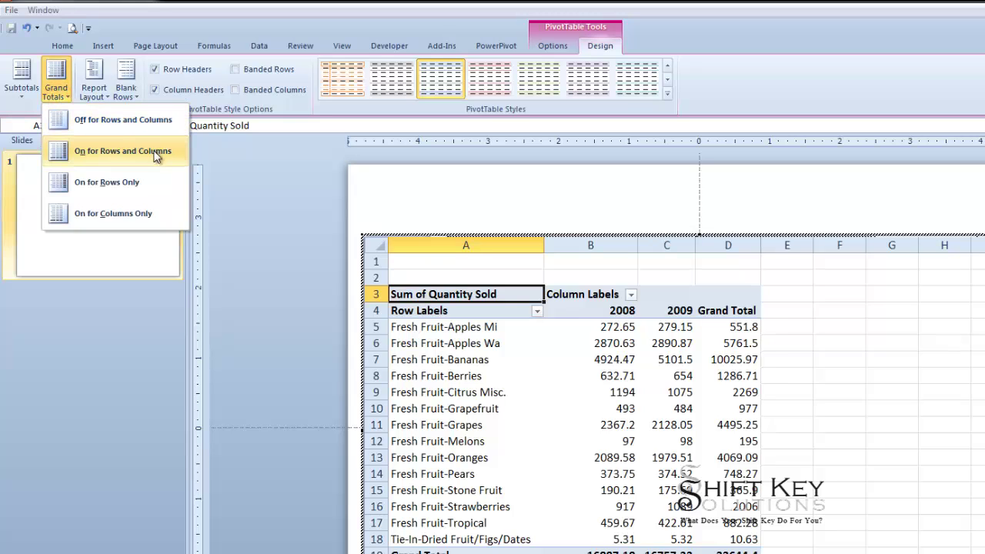
pyautogui.click(137, 213)
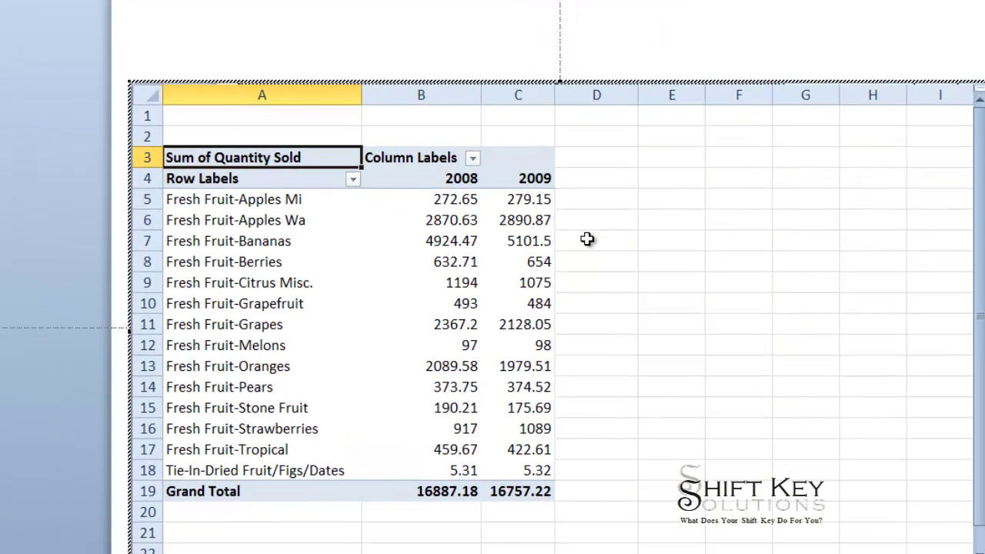
pyautogui.click(295, 221)
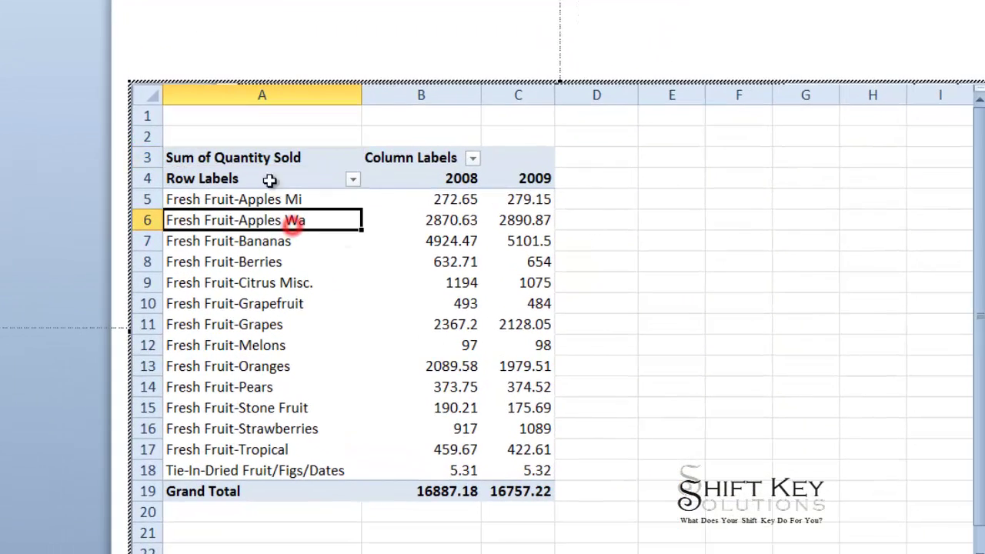
pyautogui.click(262, 162)
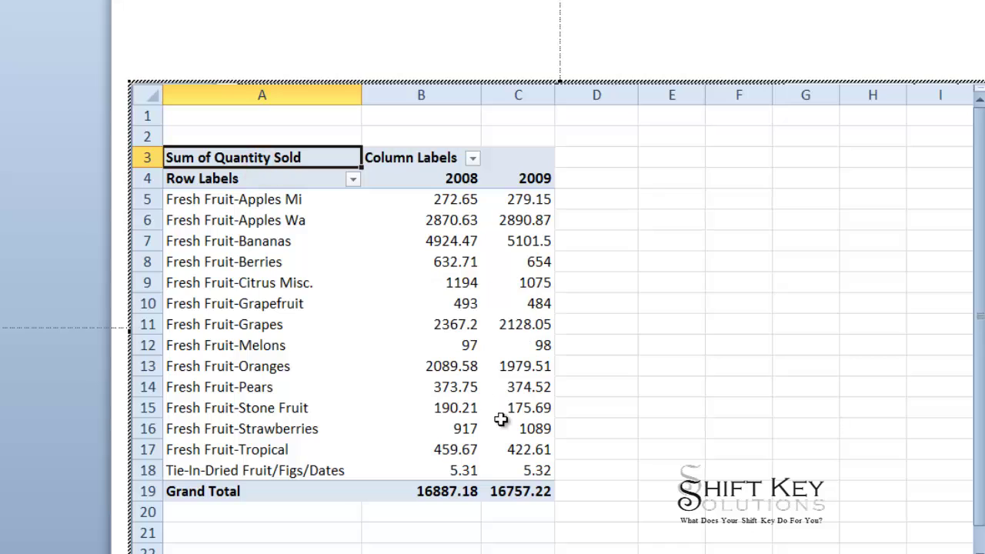